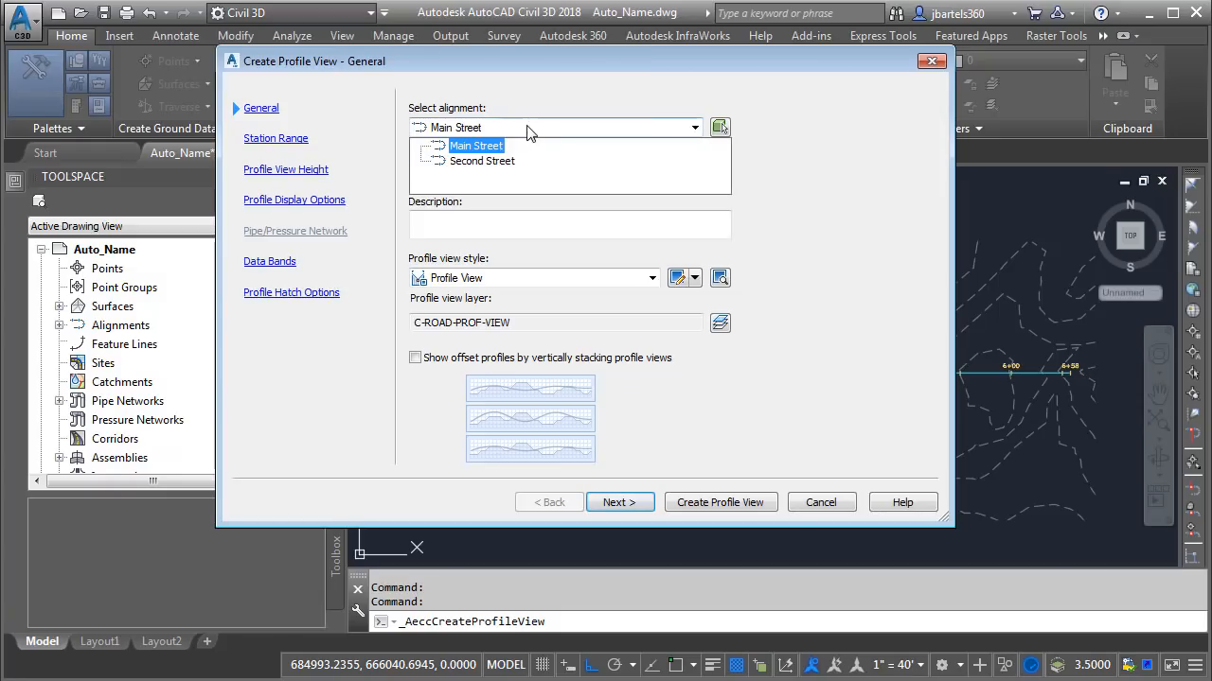
Choose the Second Street alignment for the new profile view and name the view "sample".
left_click(499, 157)
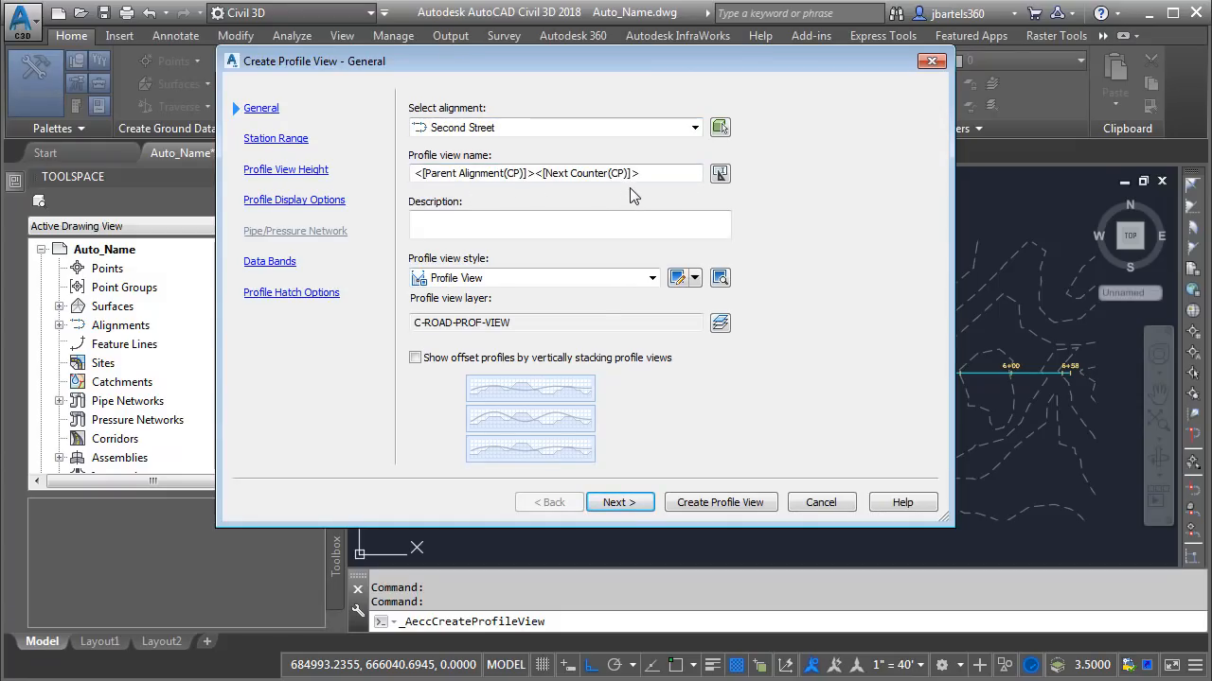
left_click_drag(645, 174, 406, 174)
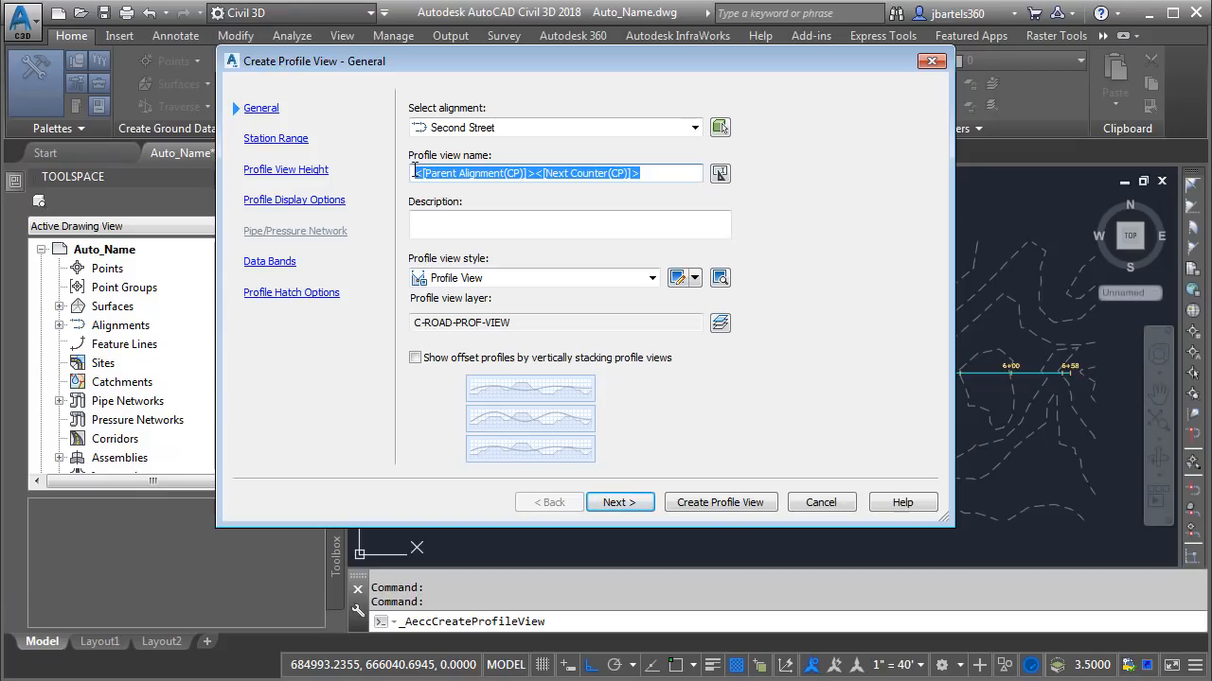
type("Sa")
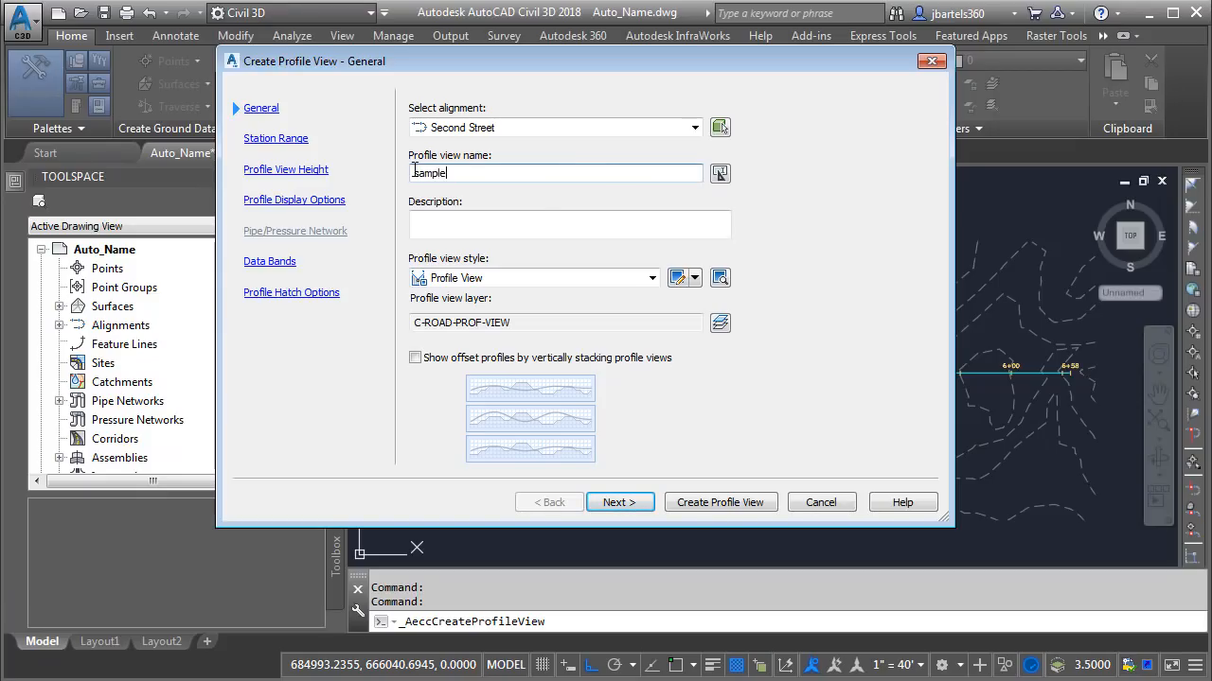
Replace the name in the profile view's name template with "Profile View #" followed by the Next Counter field.
left_click(719, 174)
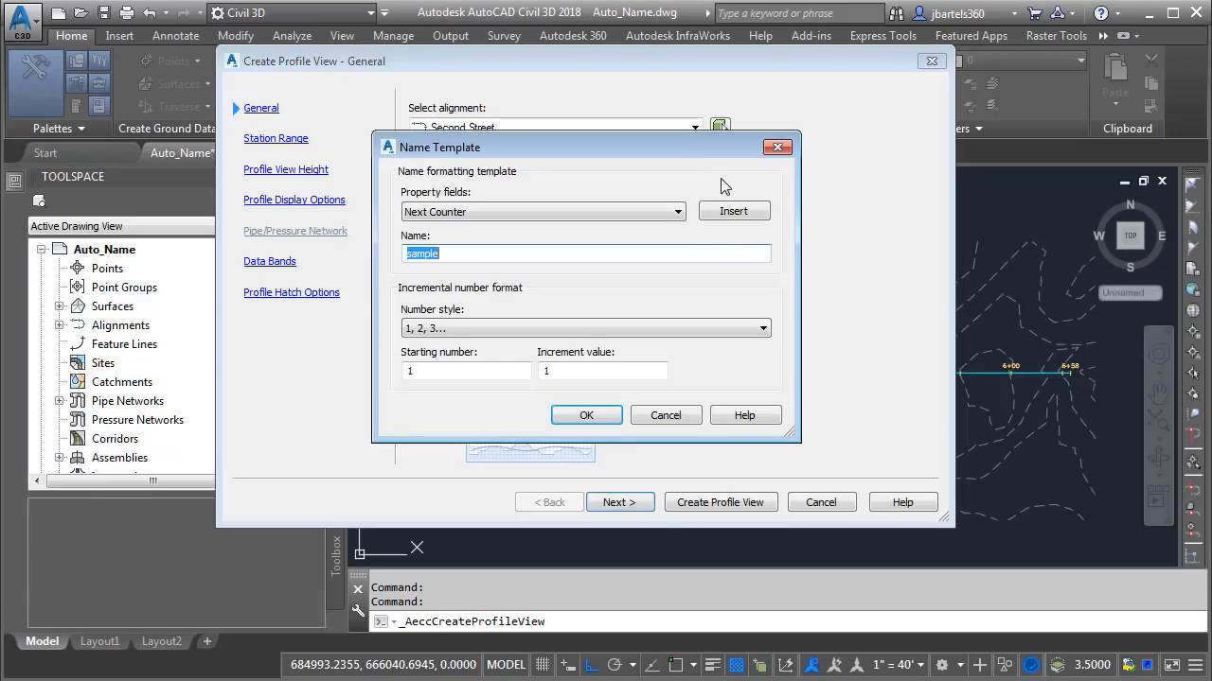
left_click(656, 212)
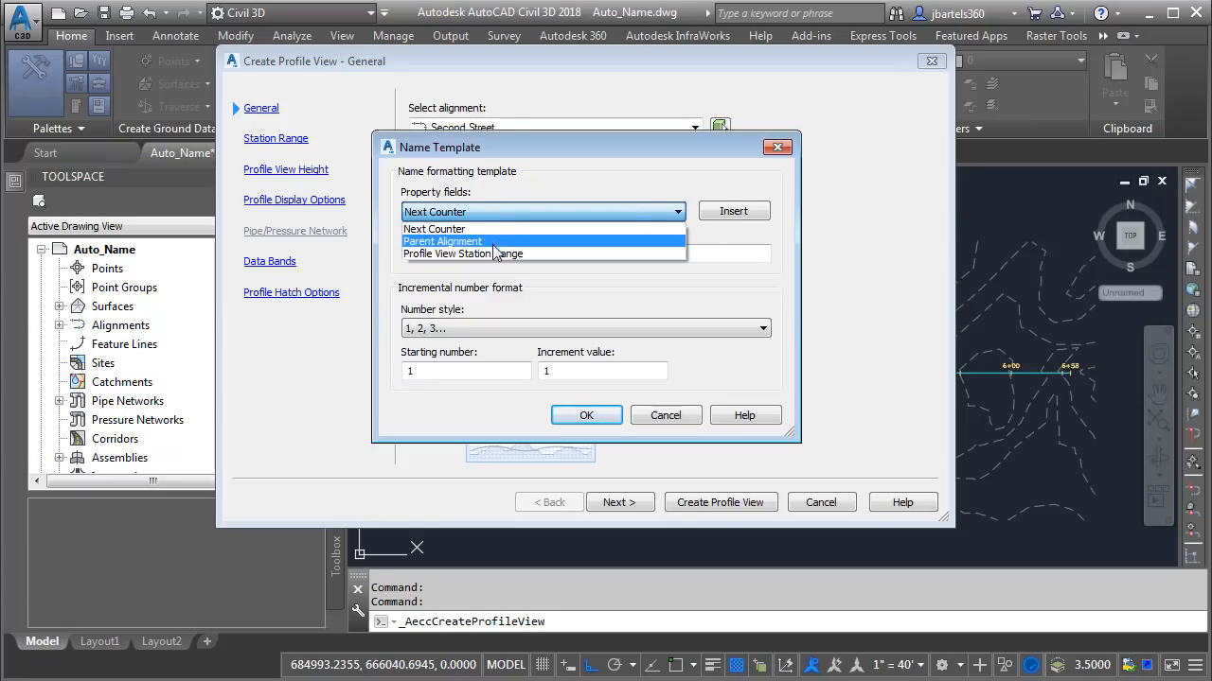
left_click(386, 216)
left_click_drag(442, 253, 405, 253)
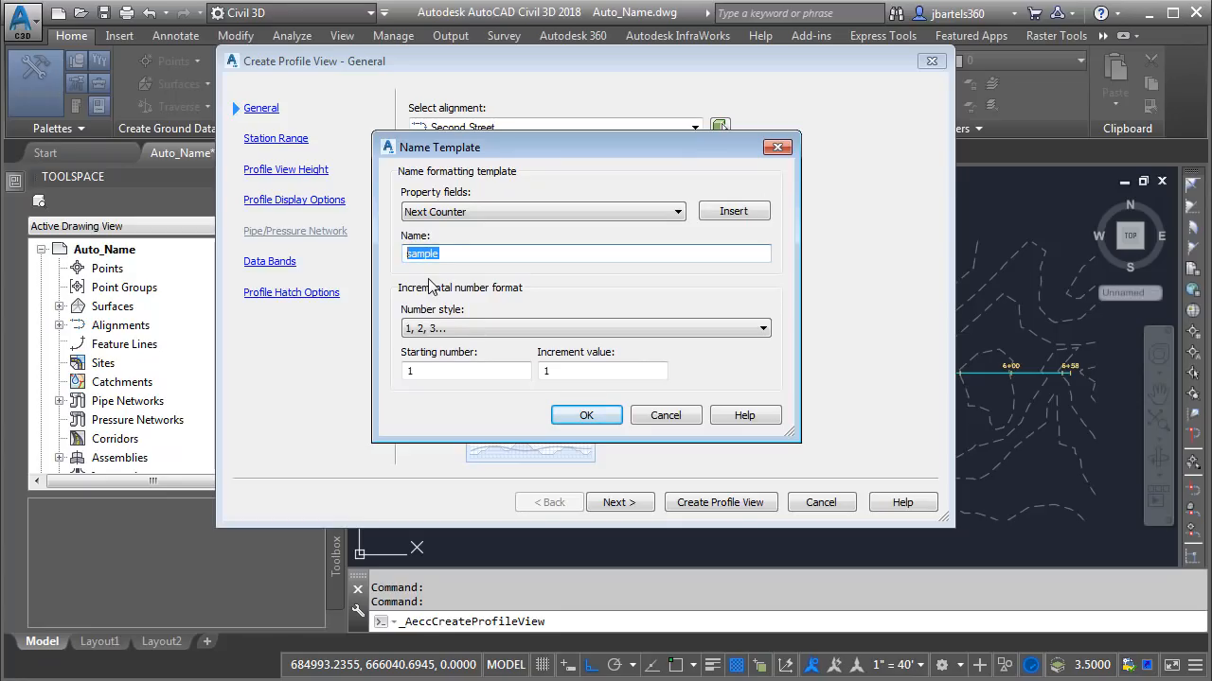
type("Profile View #")
left_click(729, 213)
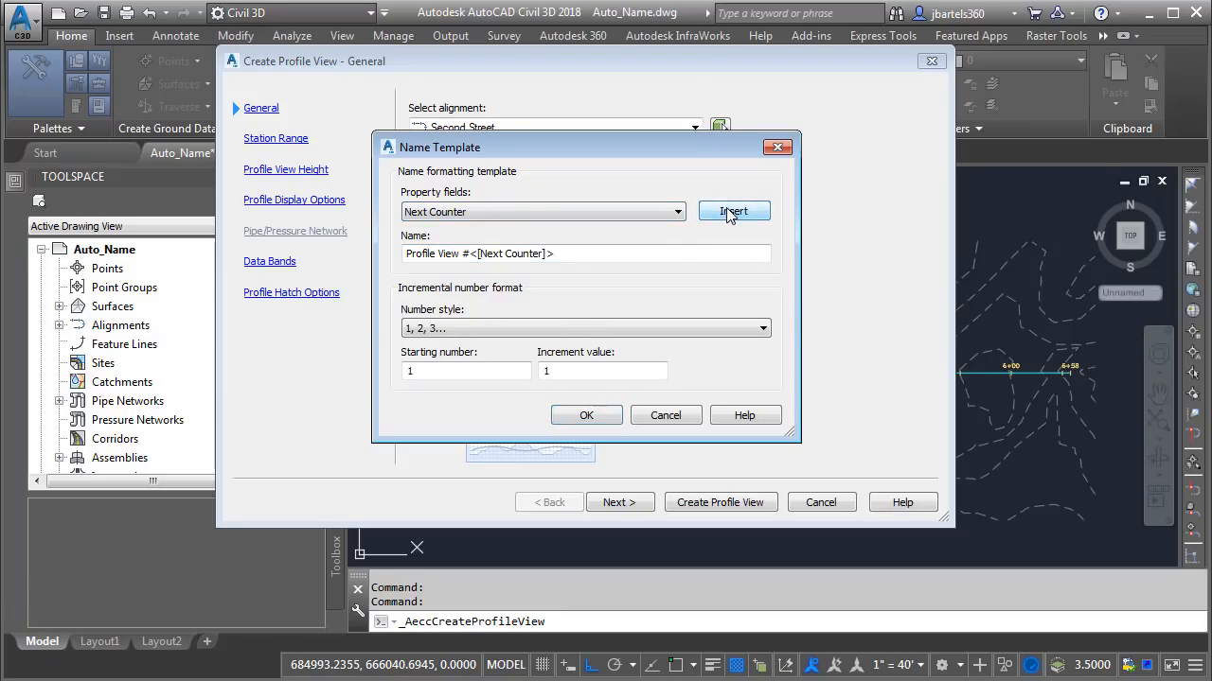
Extend the profile view's name template with " - " and the Parent Alignment field, and accept it.
left_click(466, 327)
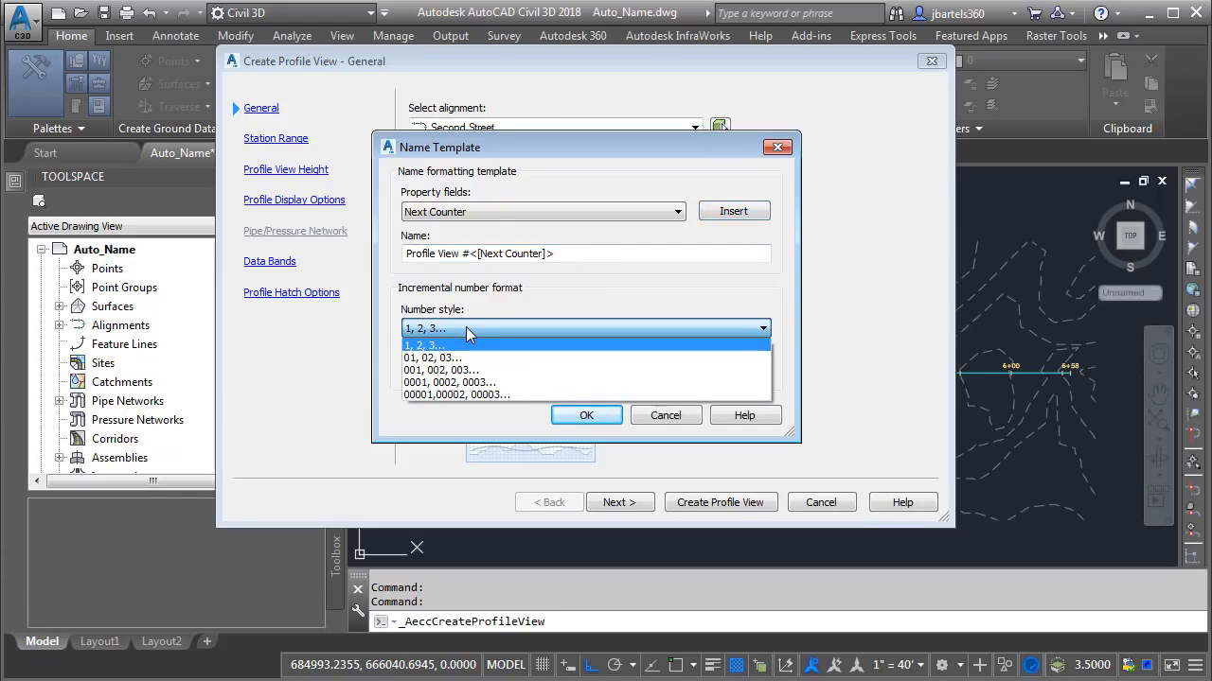
left_click(466, 328)
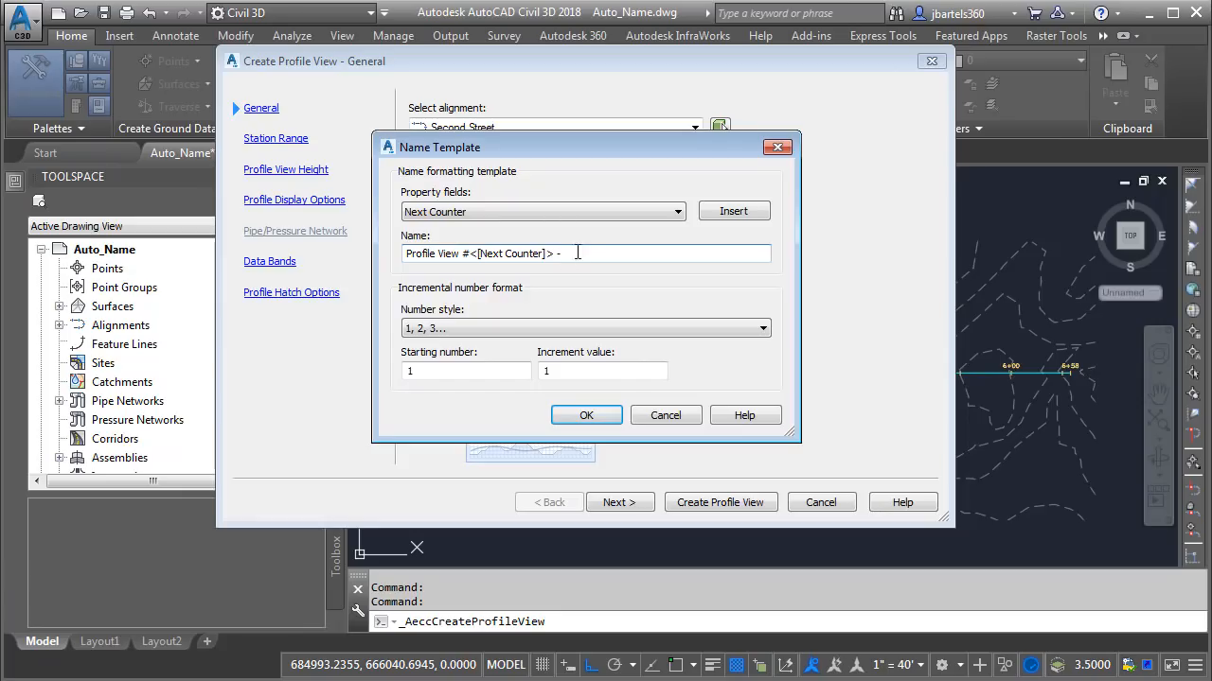
left_click(586, 210)
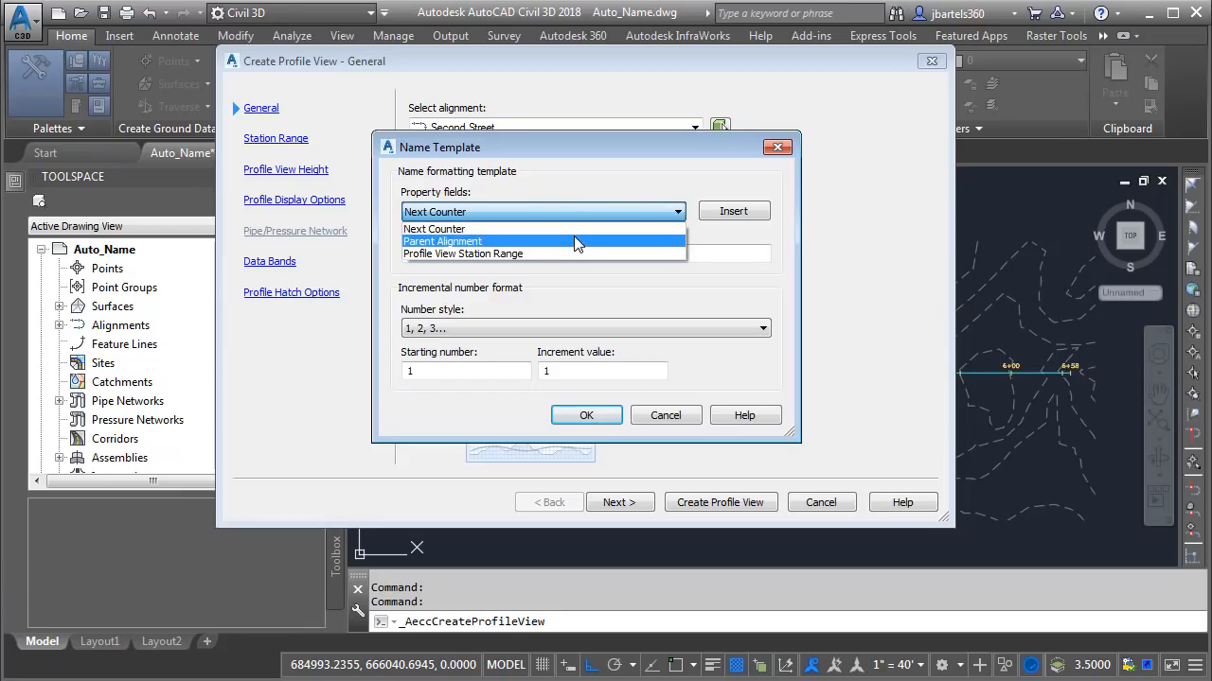
left_click(576, 241)
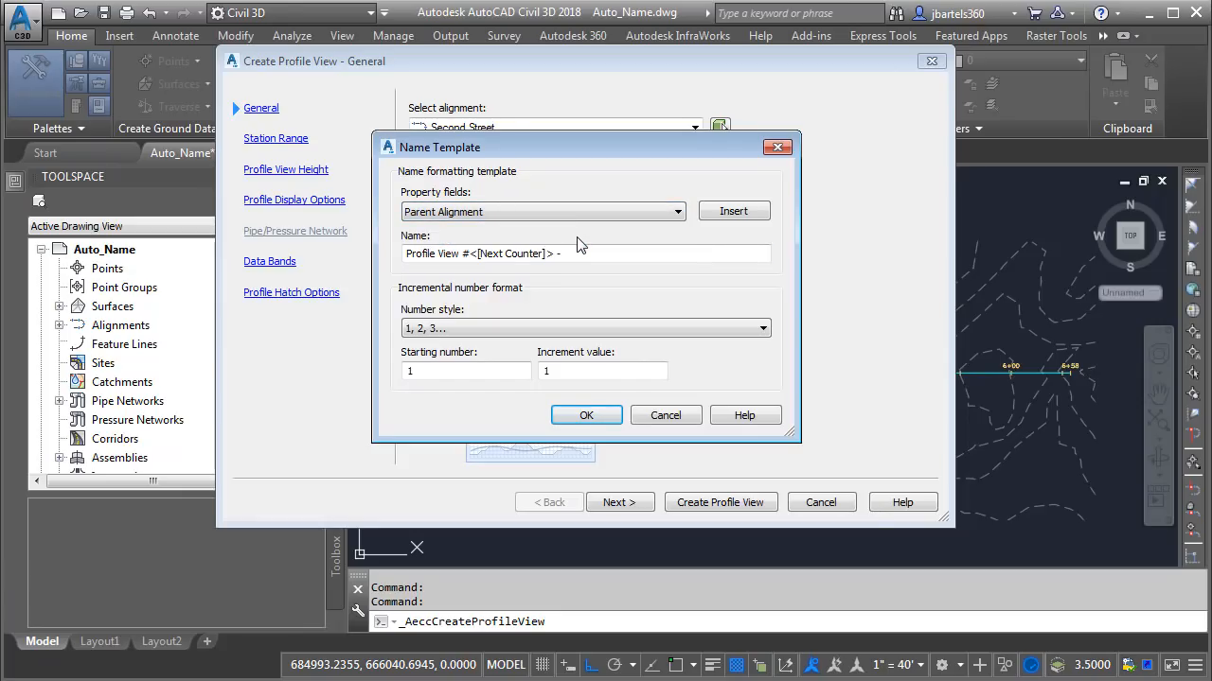
left_click(727, 212)
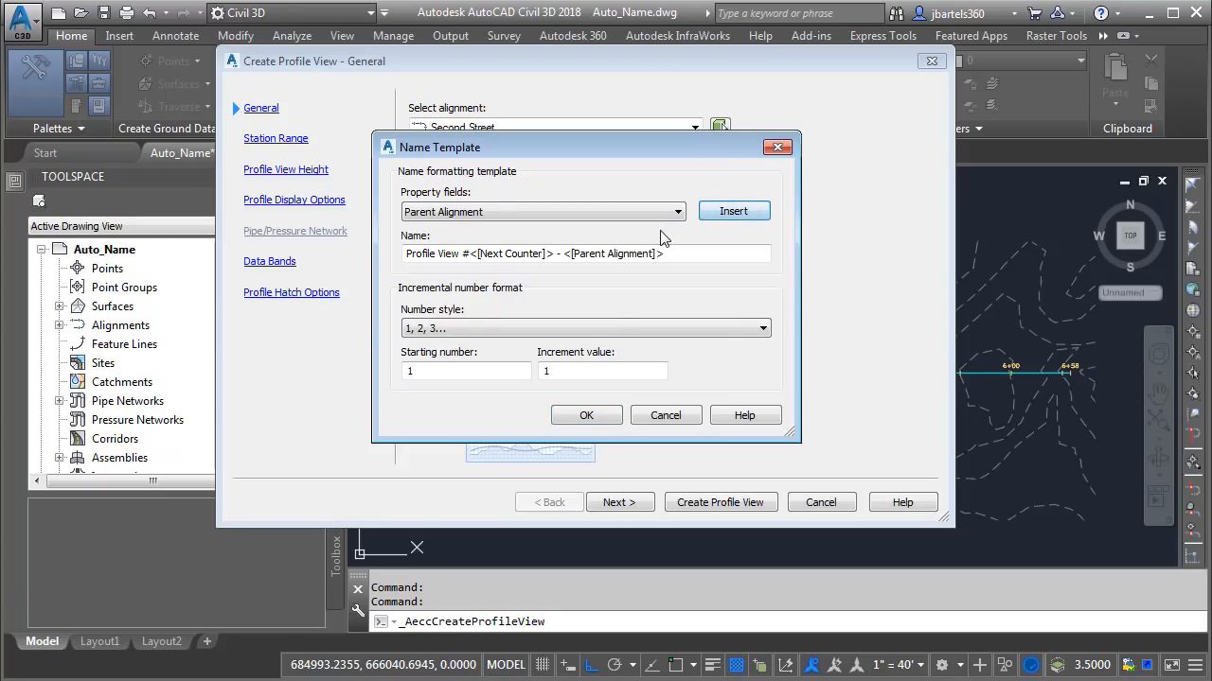
left_click(587, 414)
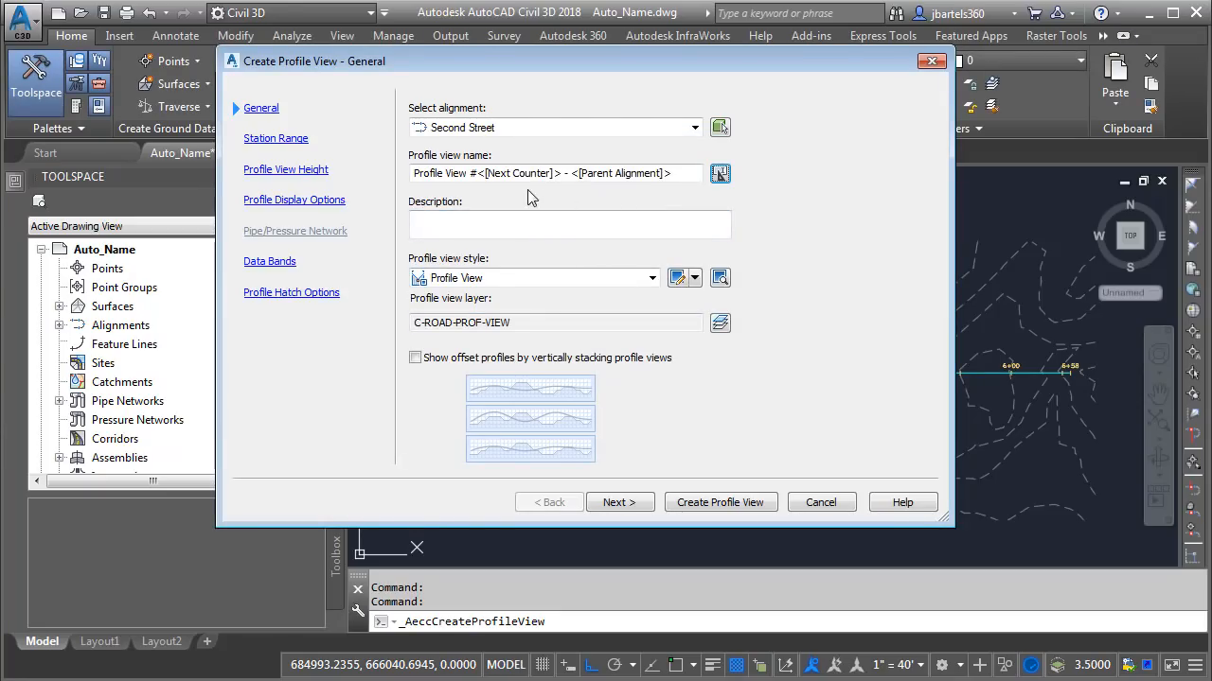
Create the Second Street profile view, place it above the plan, and inspect its title.
left_click(687, 502)
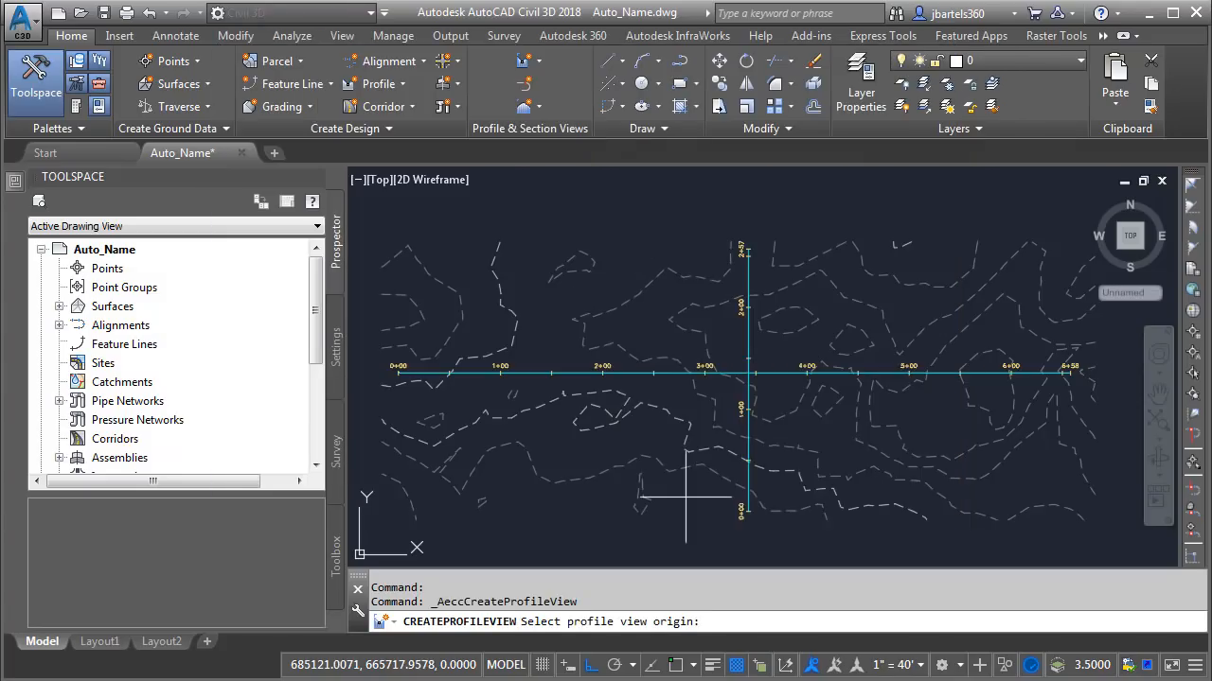
scroll(686, 502, "down", 3)
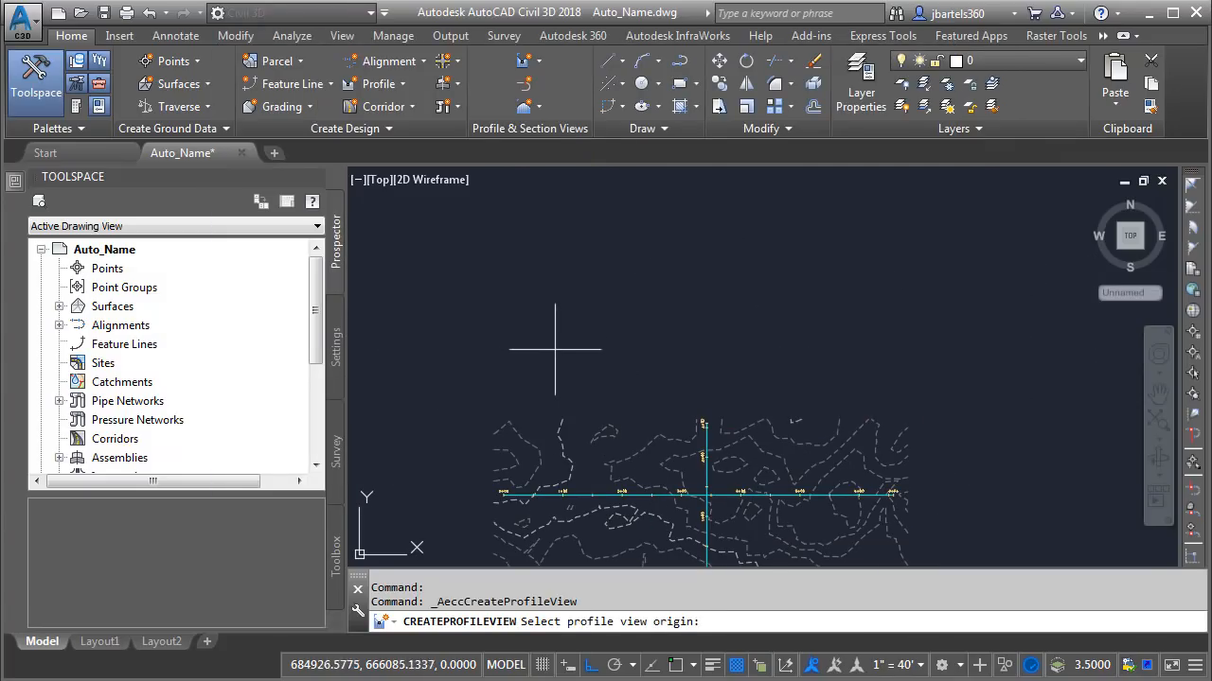
left_click(547, 347)
scroll(680, 217, "up", 2)
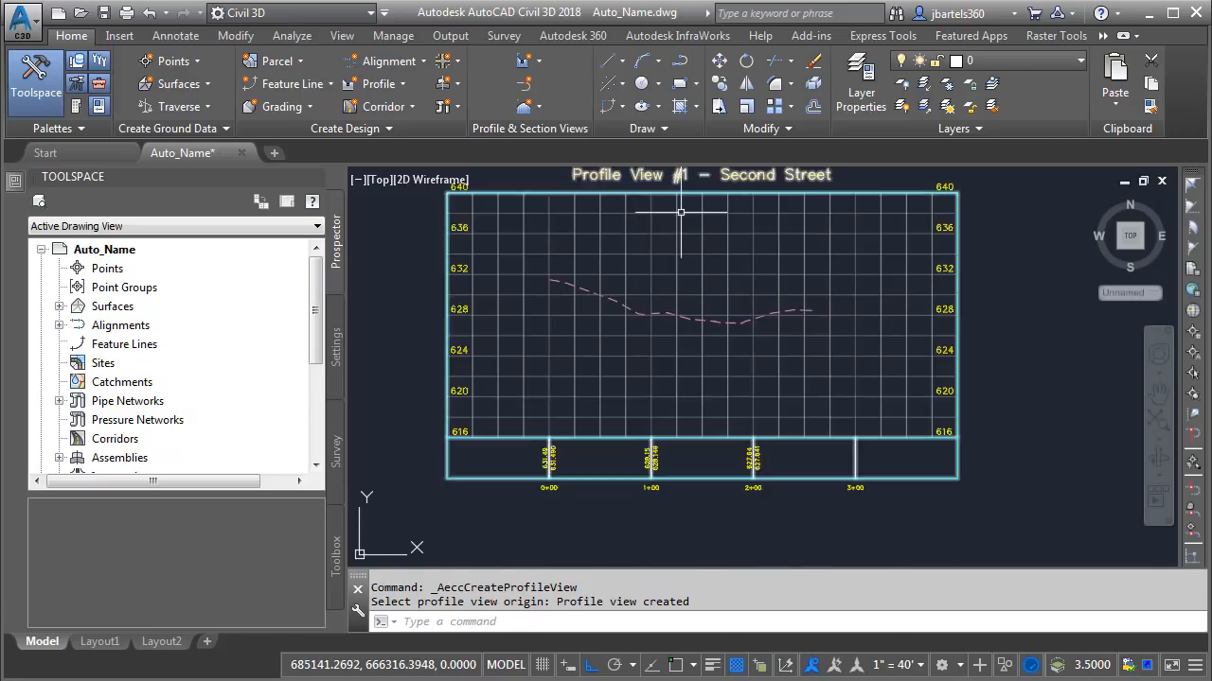
scroll(680, 212, "up", 1)
mouse_move(681, 257)
middle_mouse_down()
mouse_move(681, 359)
mouse_move(694, 369)
middle_mouse_up()
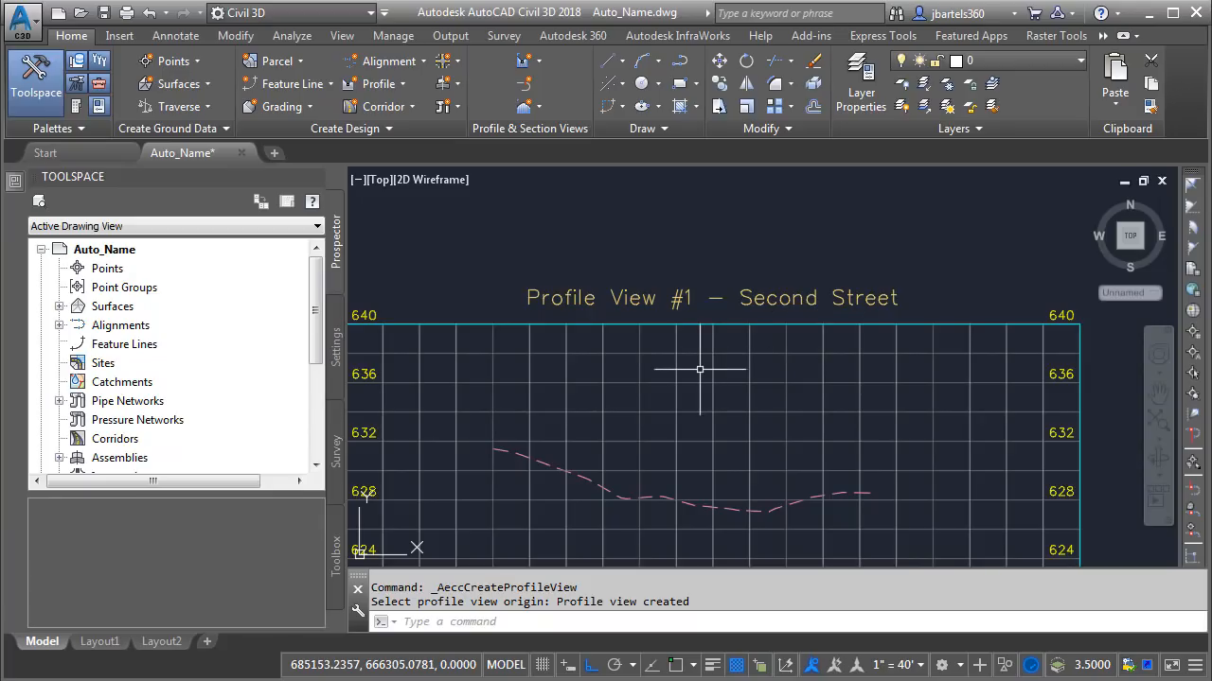
mouse_move(699, 369)
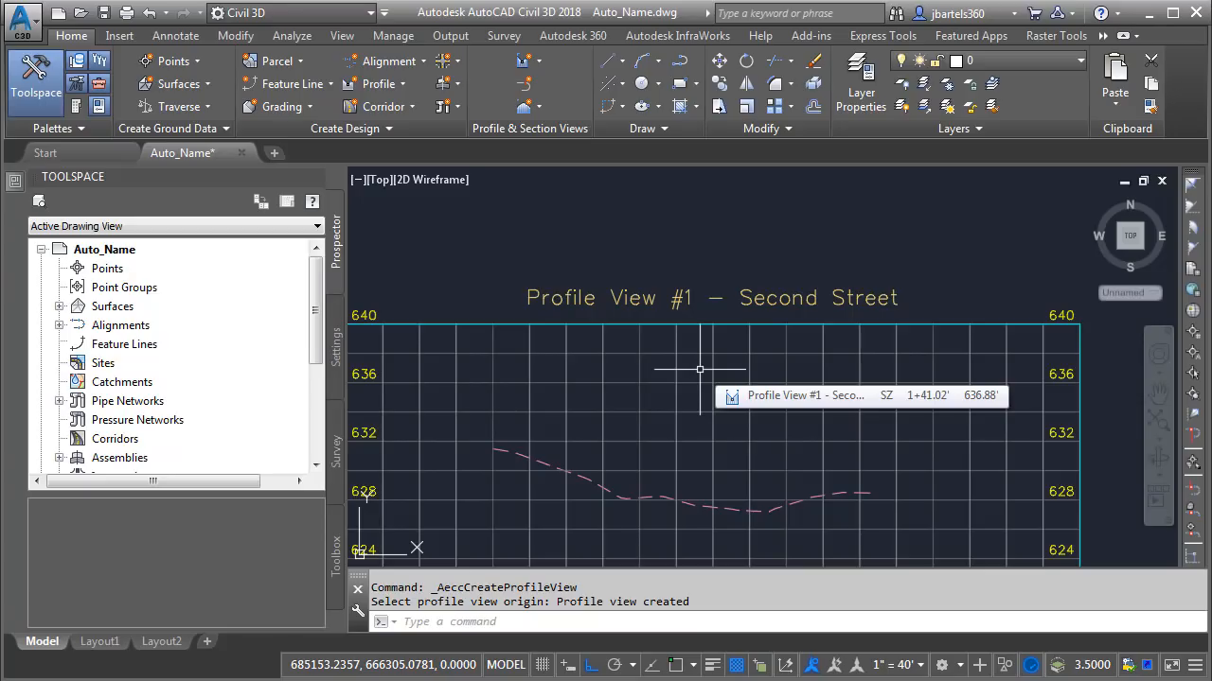
Undo the creation of the Second Street profile view.
key("ctrl+z")
key("ctrl+z")
key("ctrl+z")
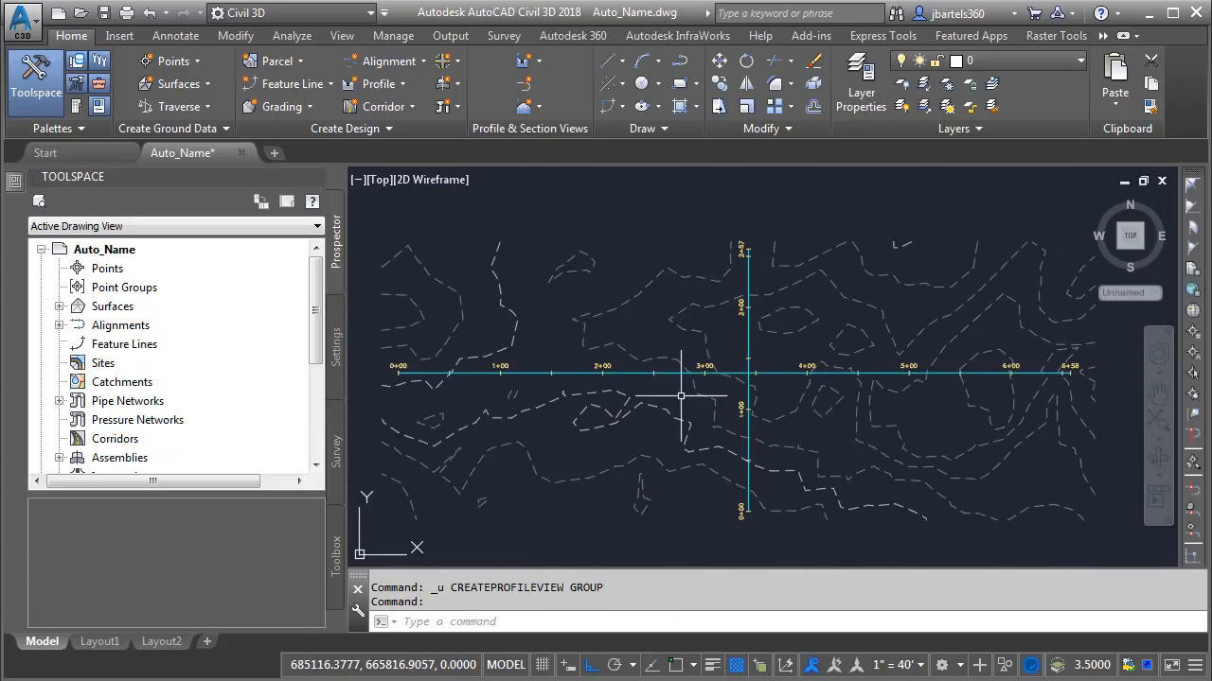
Open the feature settings of the Profile View object type in the drawing settings.
left_click(337, 346)
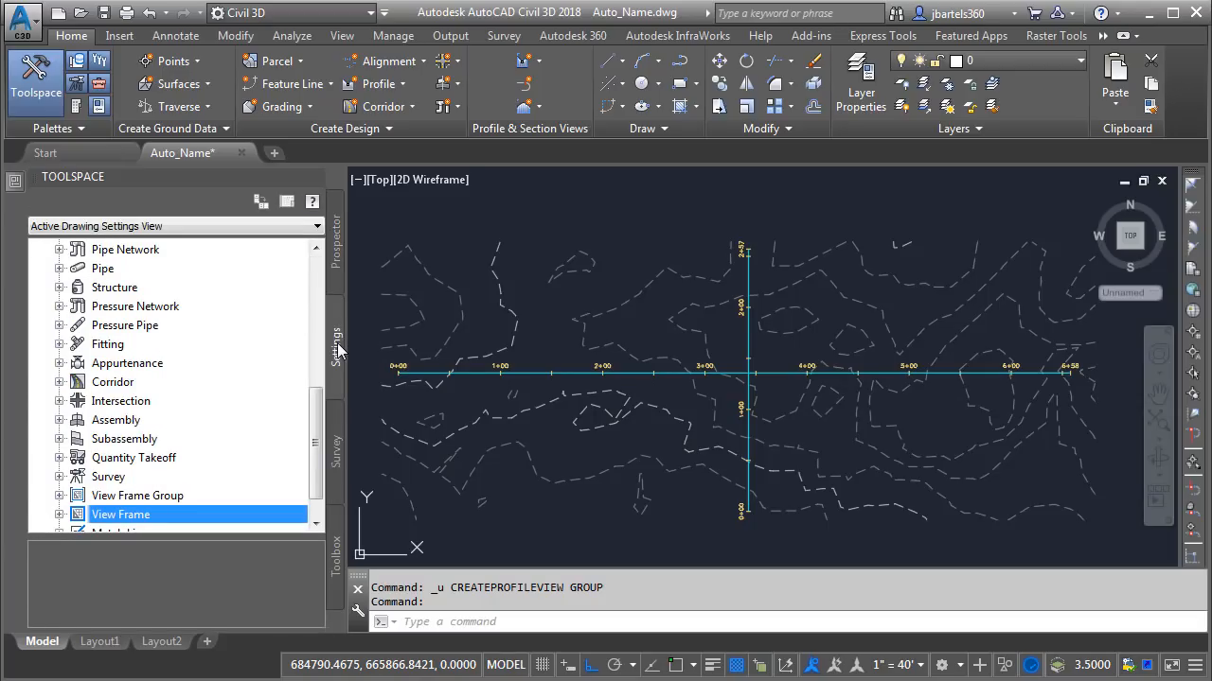
left_click_drag(318, 397, 325, 295)
right_click(133, 324)
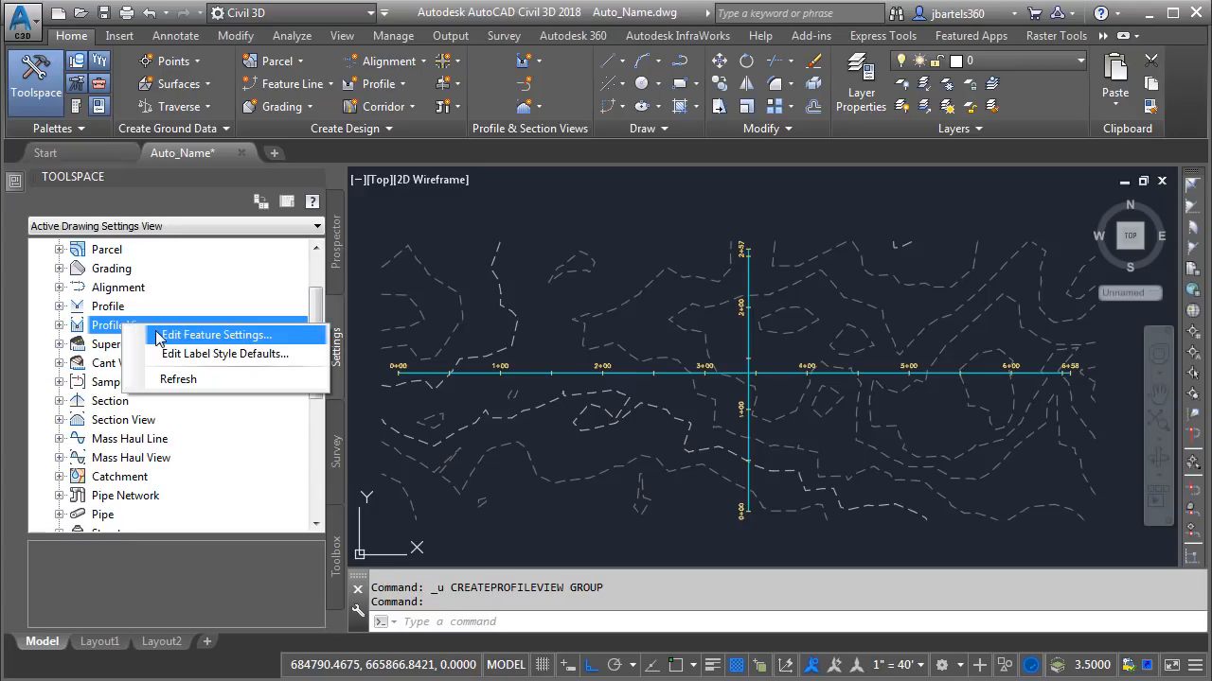
left_click(216, 335)
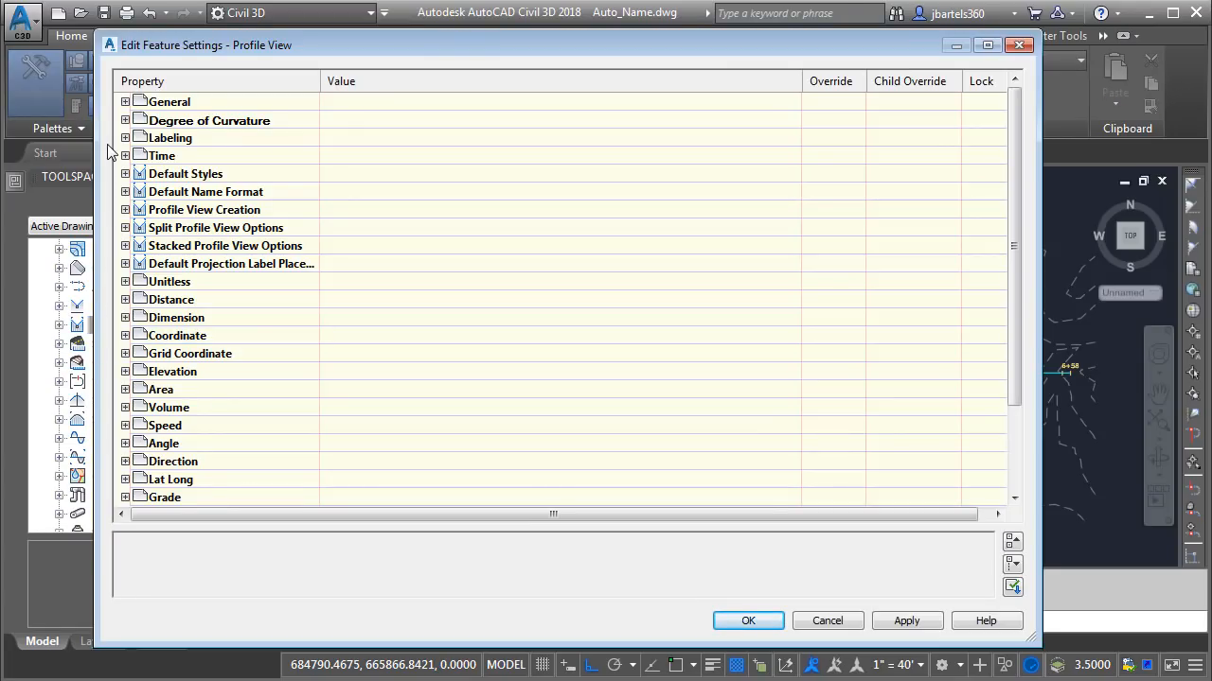
Set the default Profile View Name Template to "<[Parent Alignment]> - Profile View #<[Next Counter]>".
left_click(125, 192)
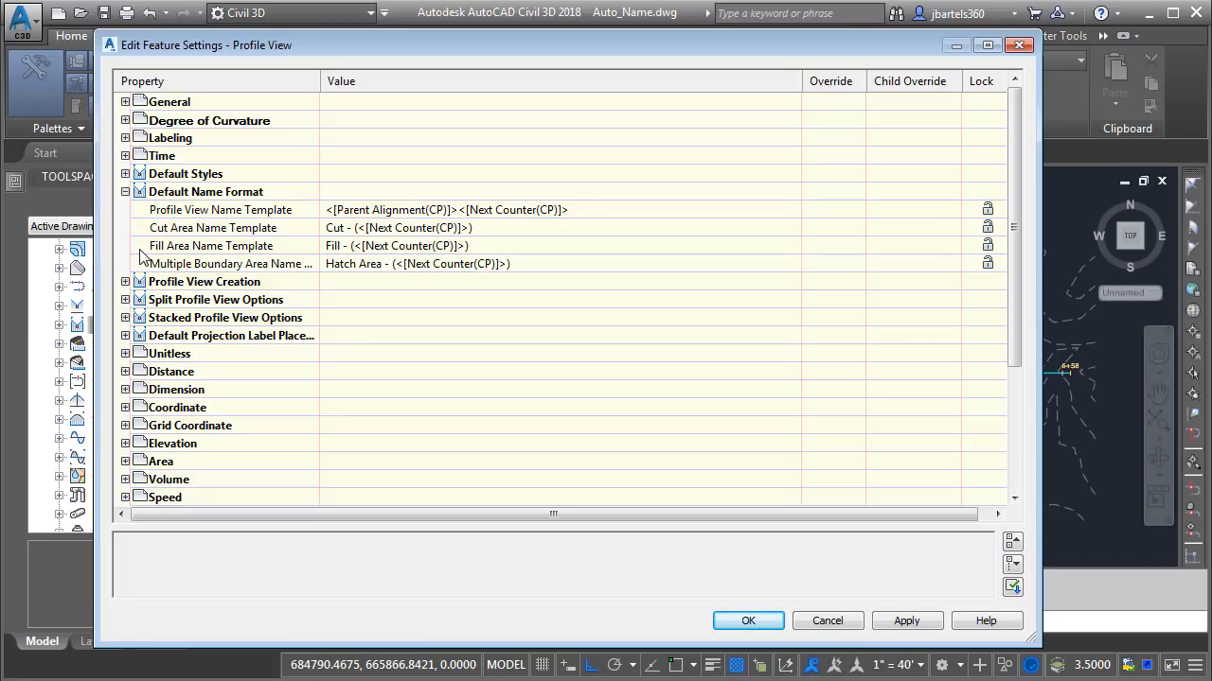
left_click(584, 214)
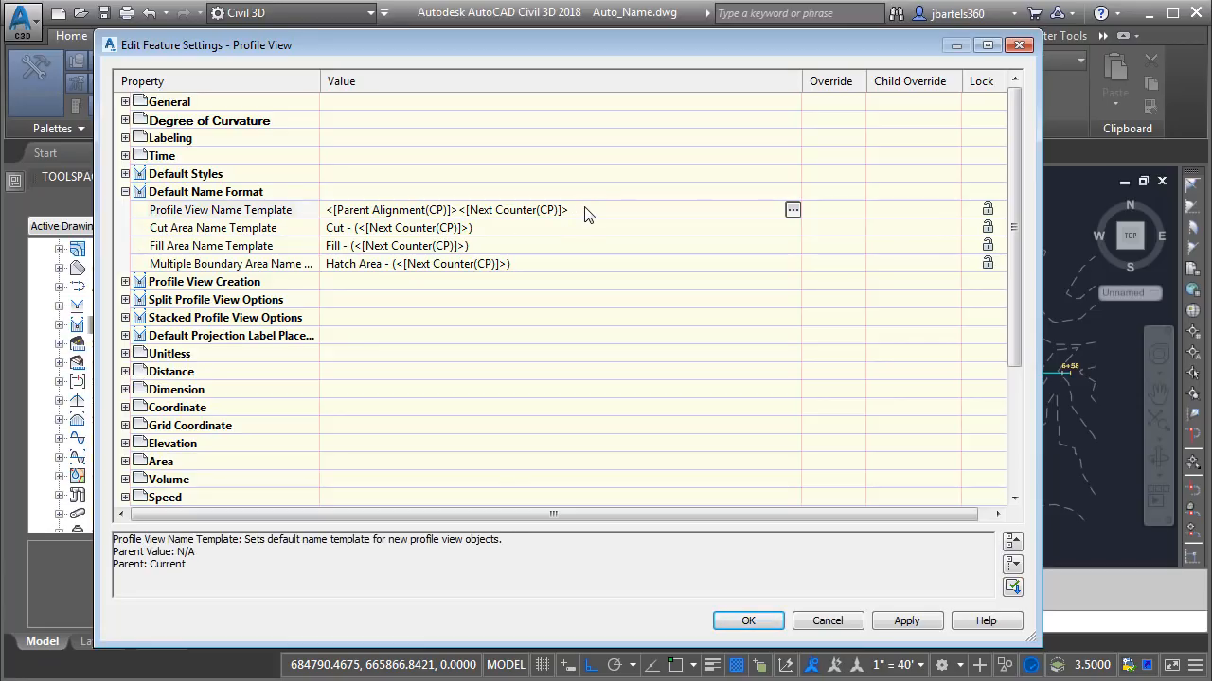
left_click(792, 209)
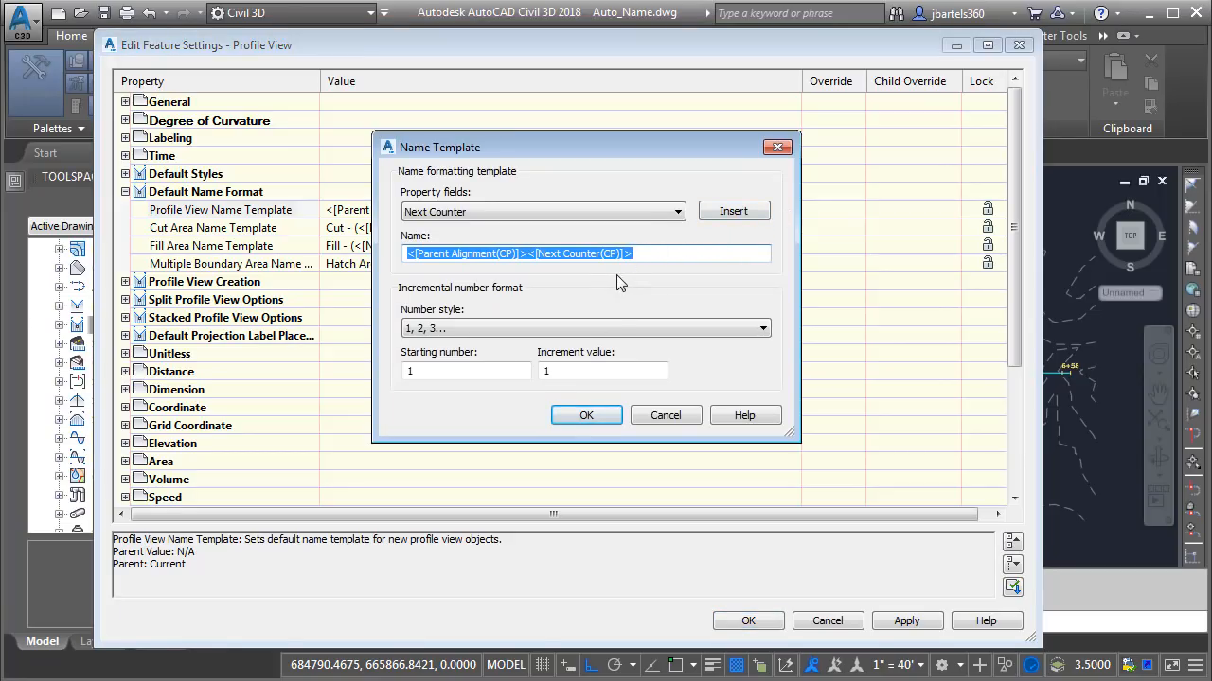
left_click(625, 211)
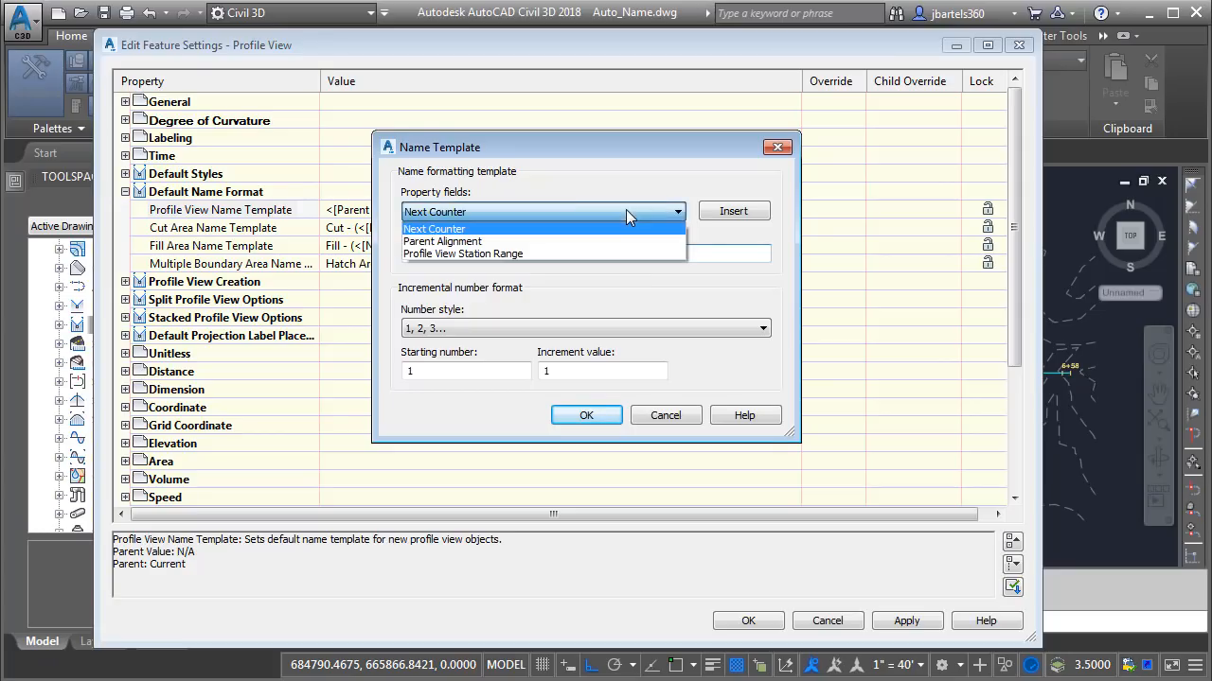
left_click(547, 240)
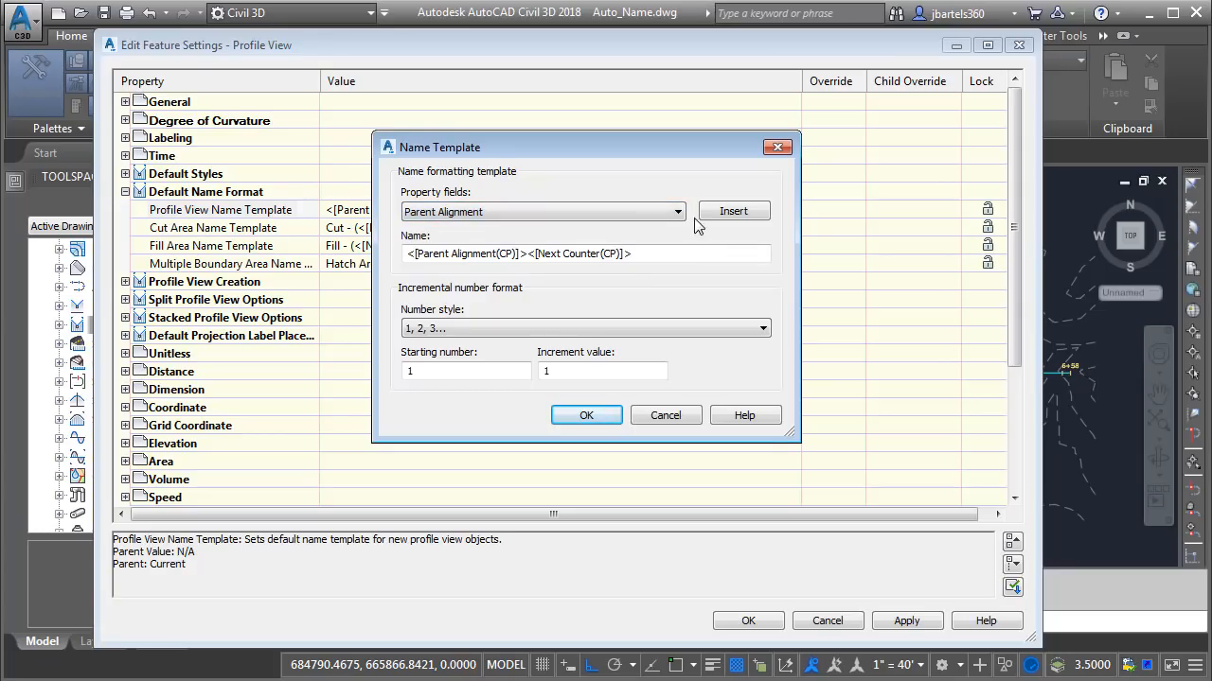
left_click(730, 211)
left_click(532, 254)
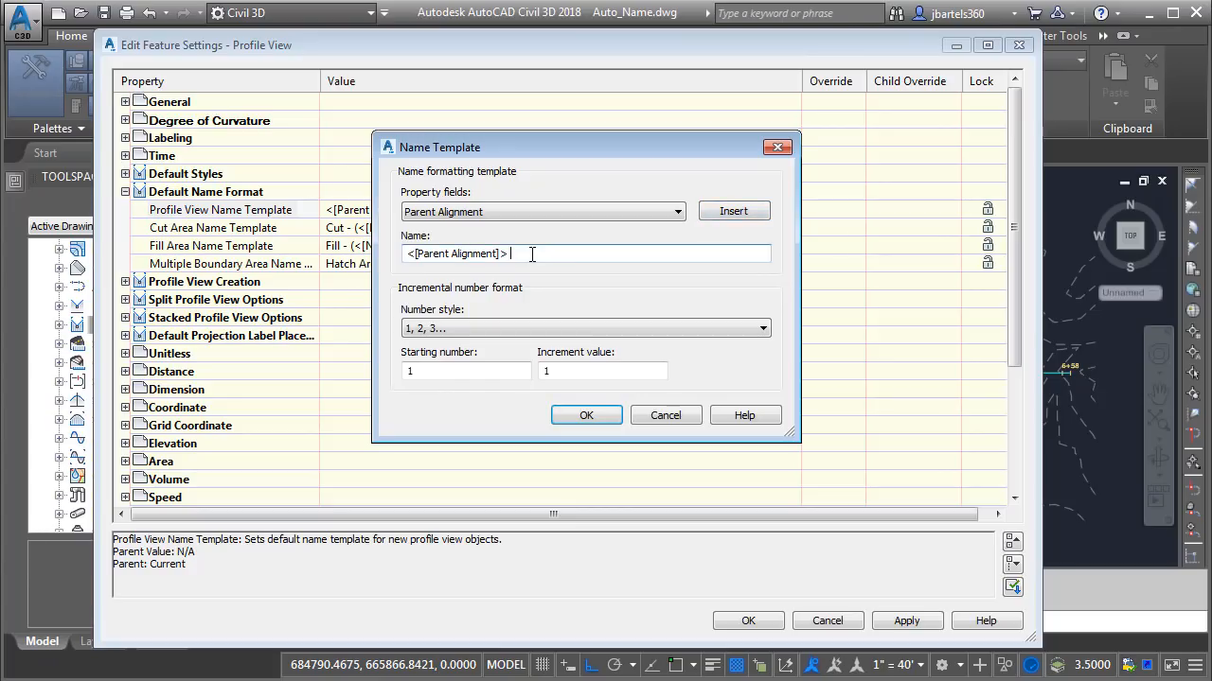
type("- Profile View")
left_click(515, 213)
left_click(507, 225)
left_click(733, 211)
Set the name template's number style to 001, 002, 003... and save the profile view feature settings.
left_click(474, 328)
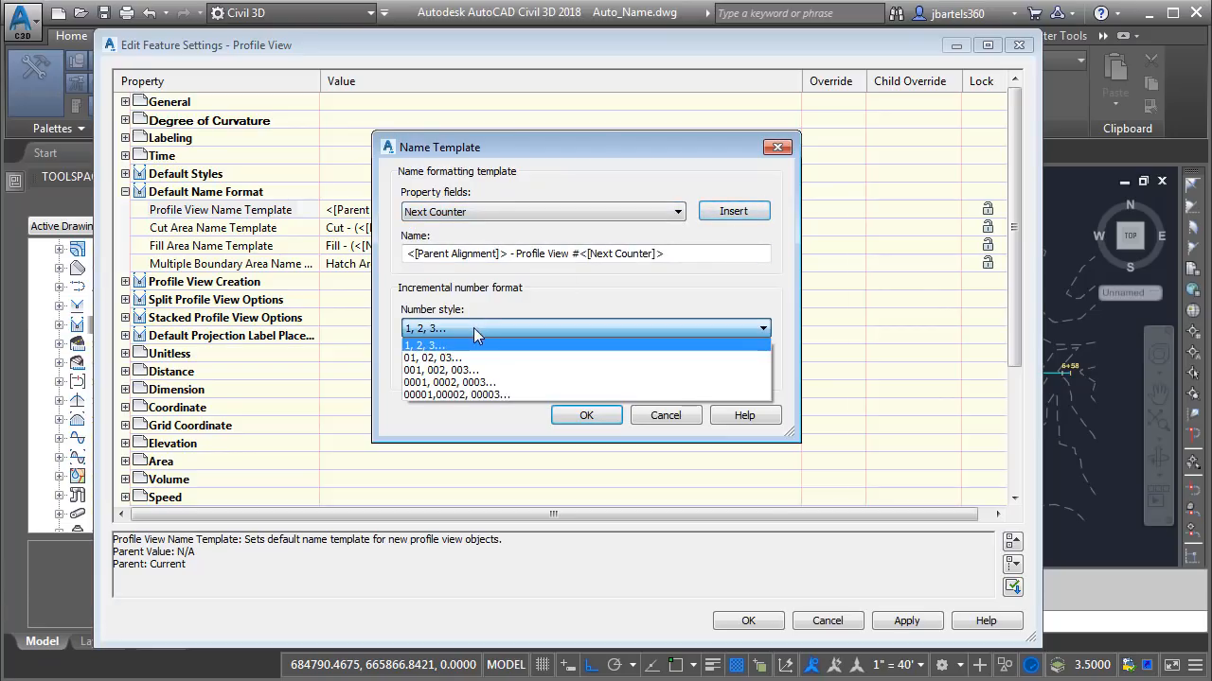
left_click(430, 370)
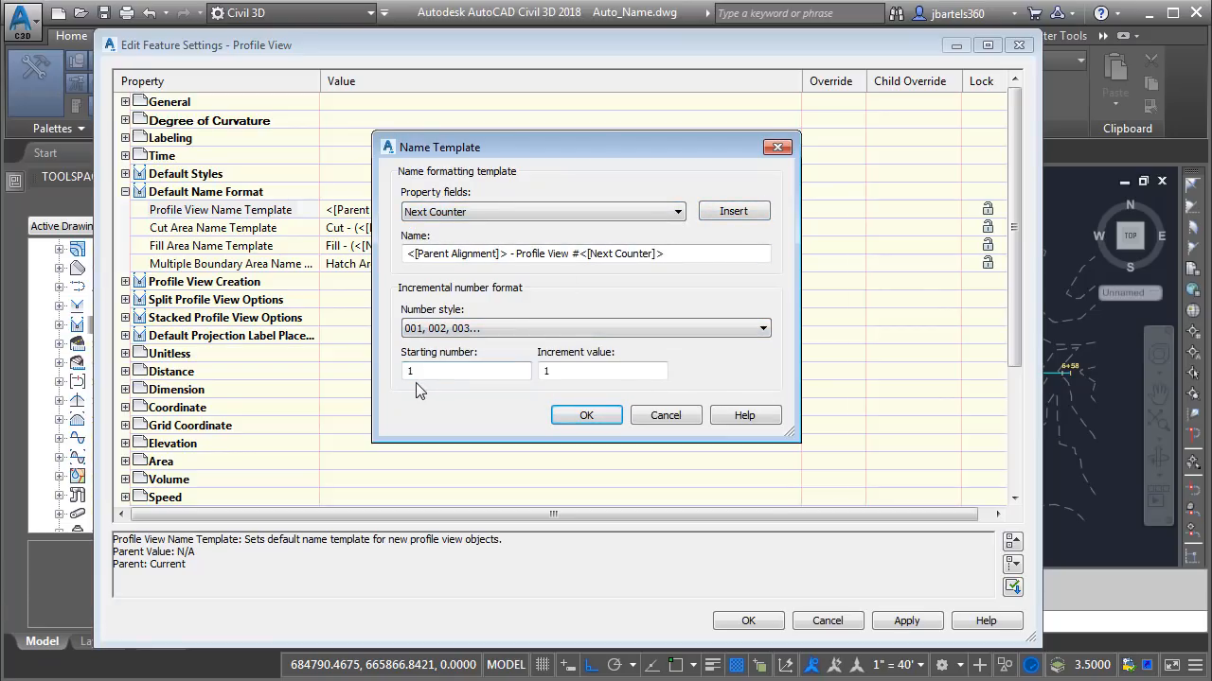
left_click(575, 418)
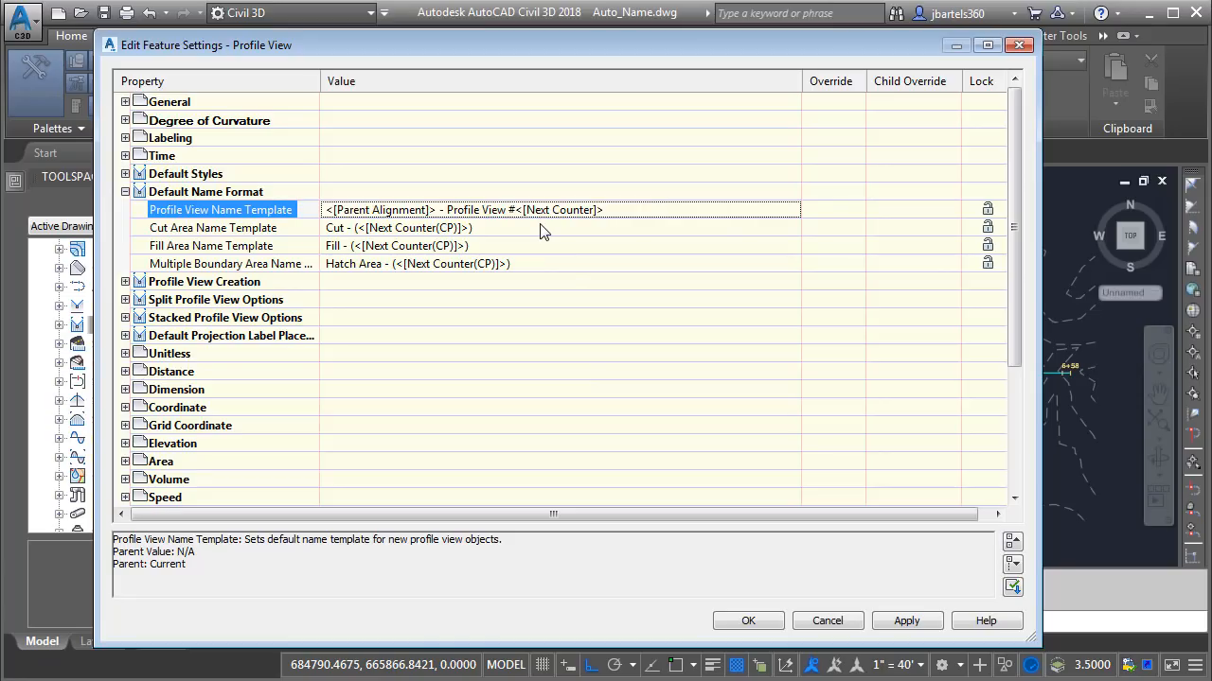
left_click(746, 621)
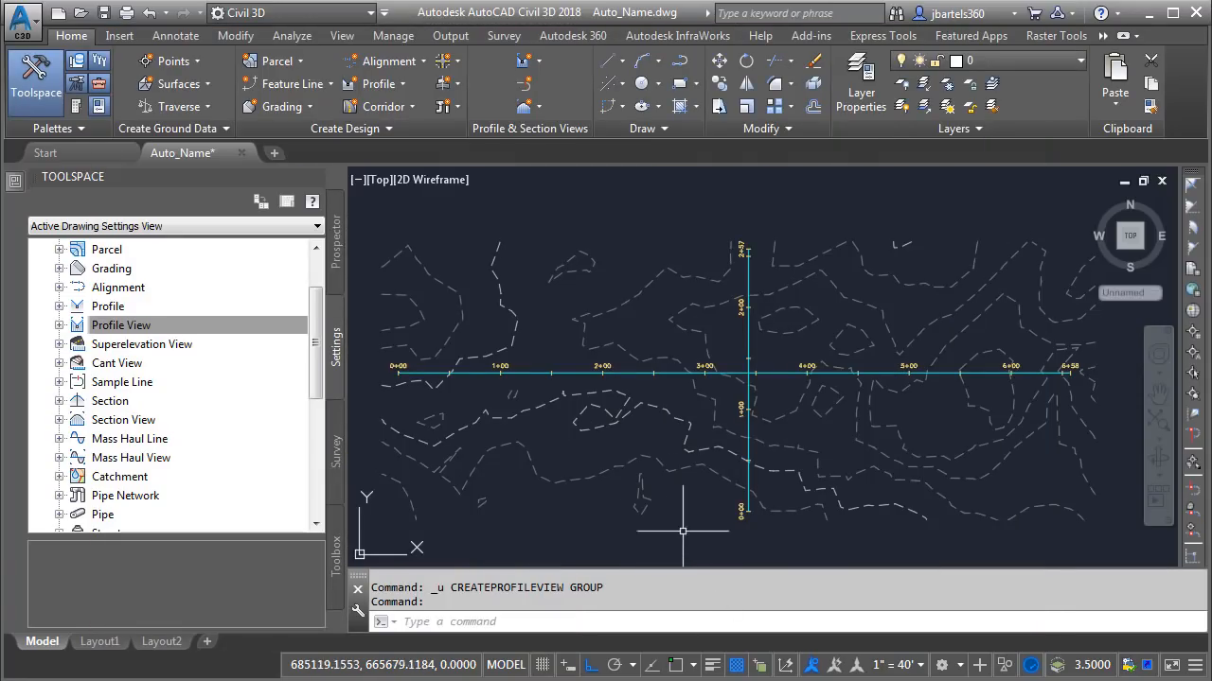
Create a profile view for the Second Street alignment with the default name template and place it above the plan contours.
left_click(528, 61)
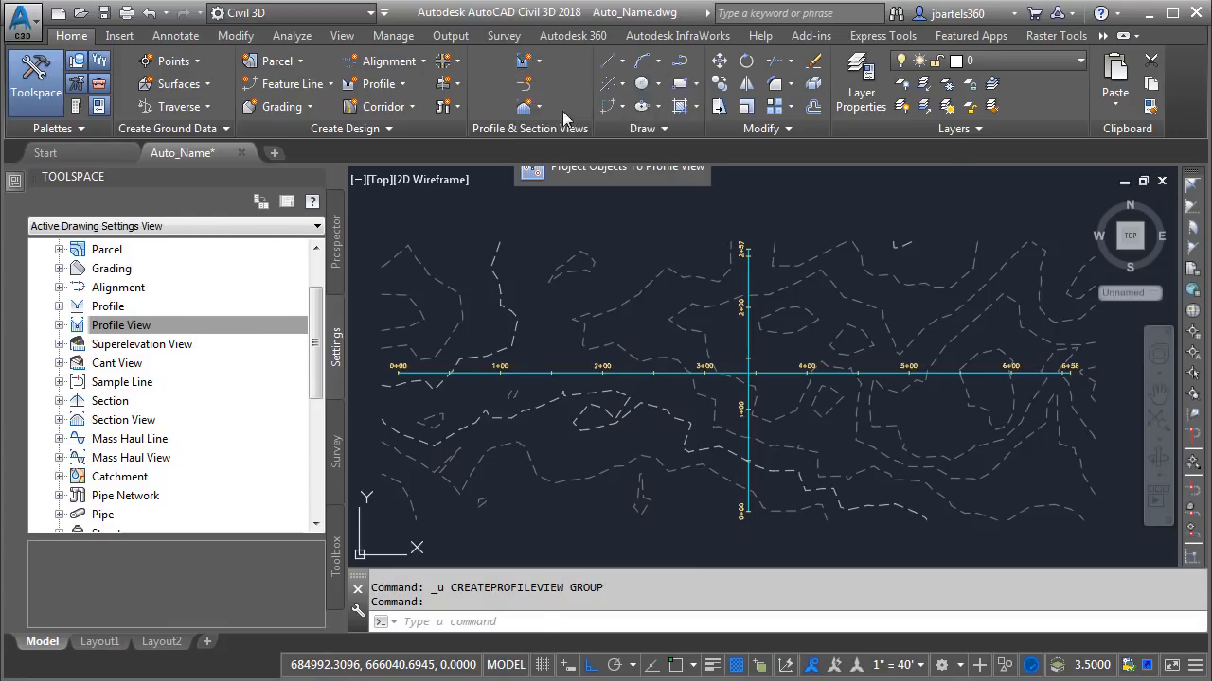
left_click(564, 92)
left_click(549, 128)
left_click(491, 161)
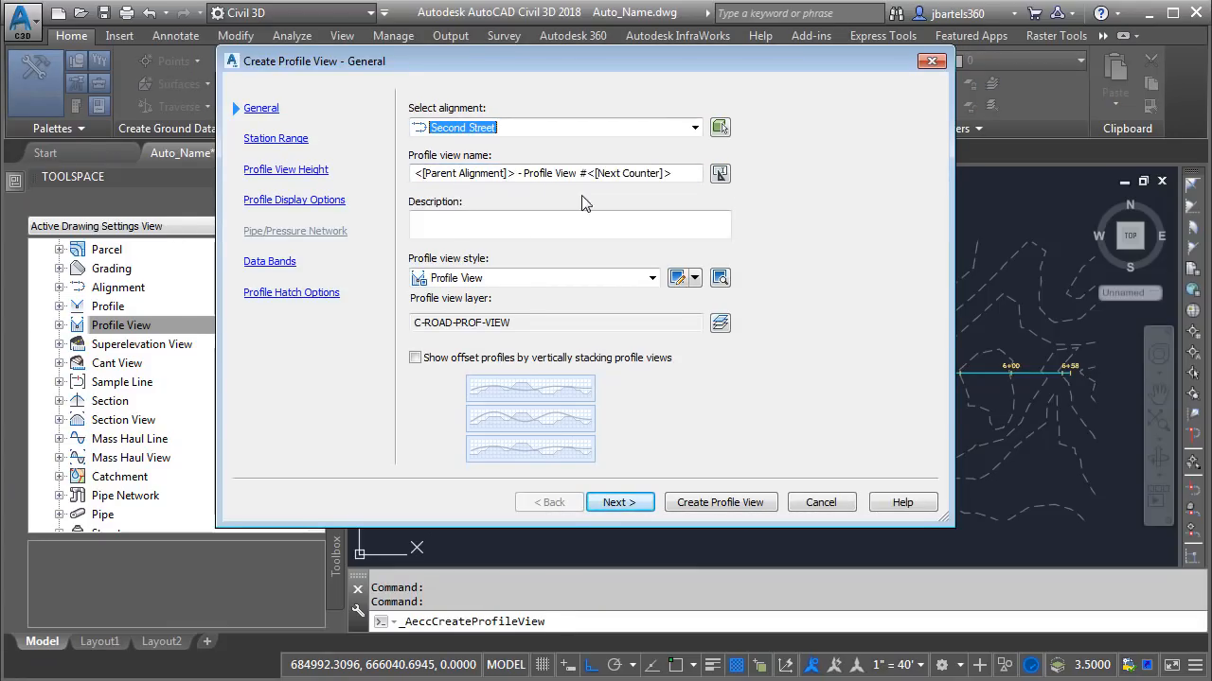
left_click(706, 502)
scroll(686, 502, "down", 2)
middle_click_drag(689, 452, 685, 593)
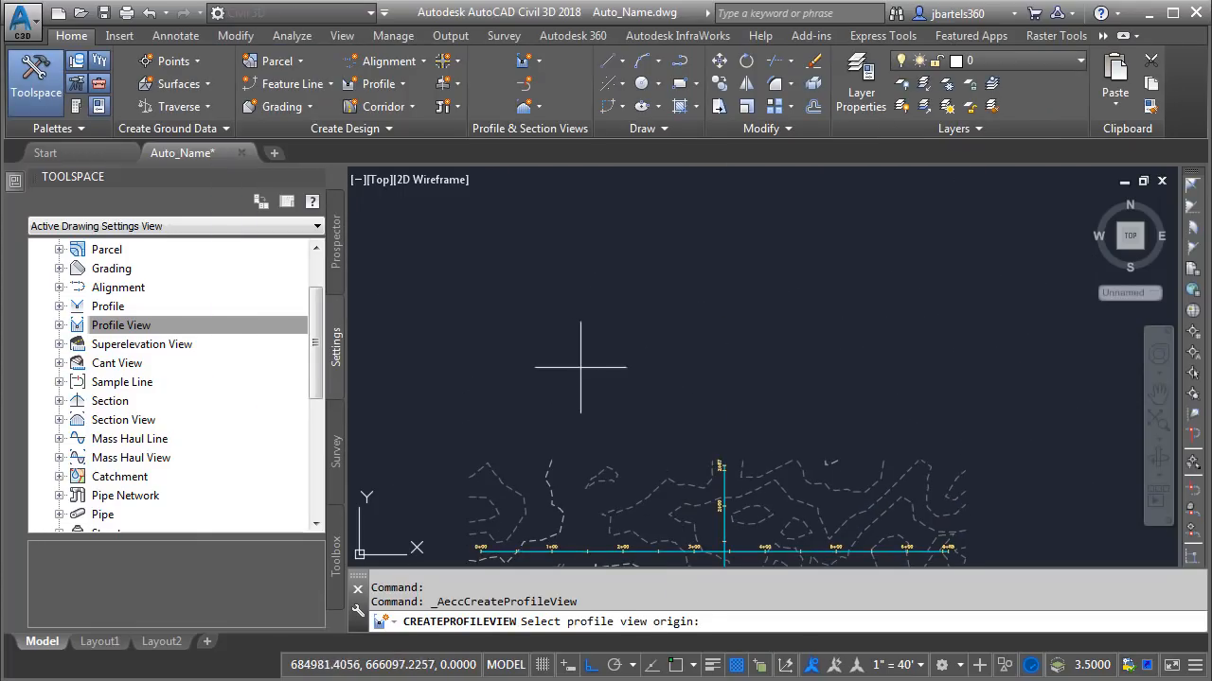
left_click(552, 363)
scroll(626, 284, "up", 4)
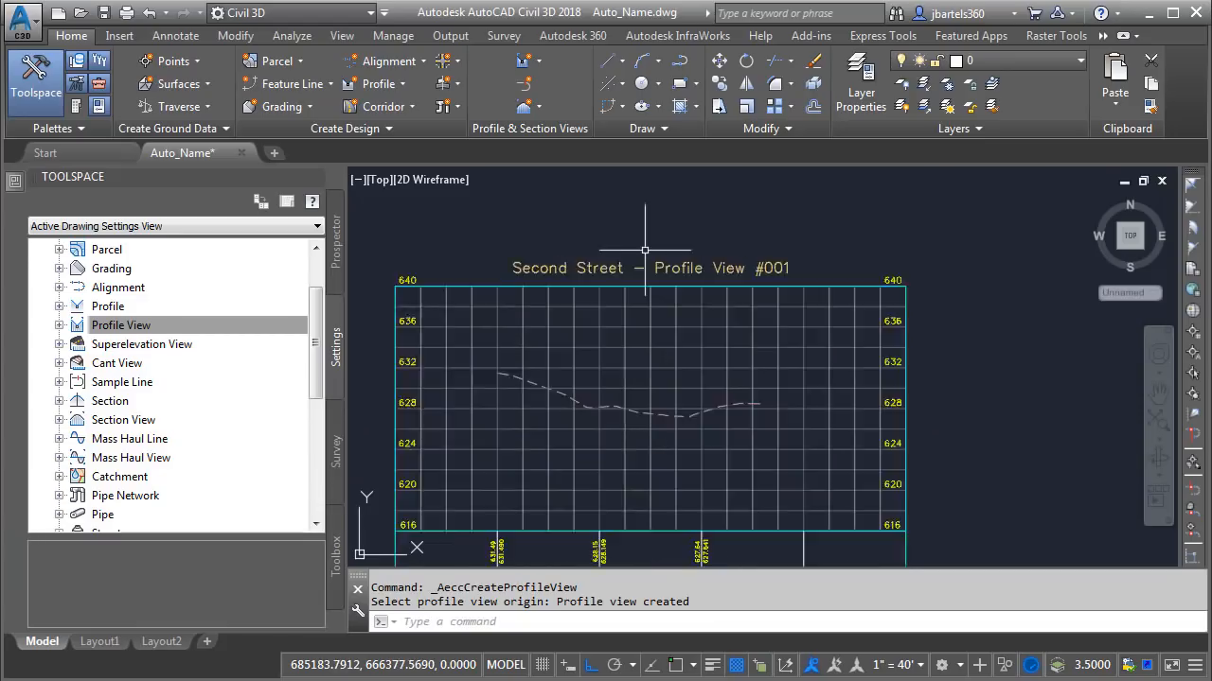
middle_click_drag(651, 243, 664, 244)
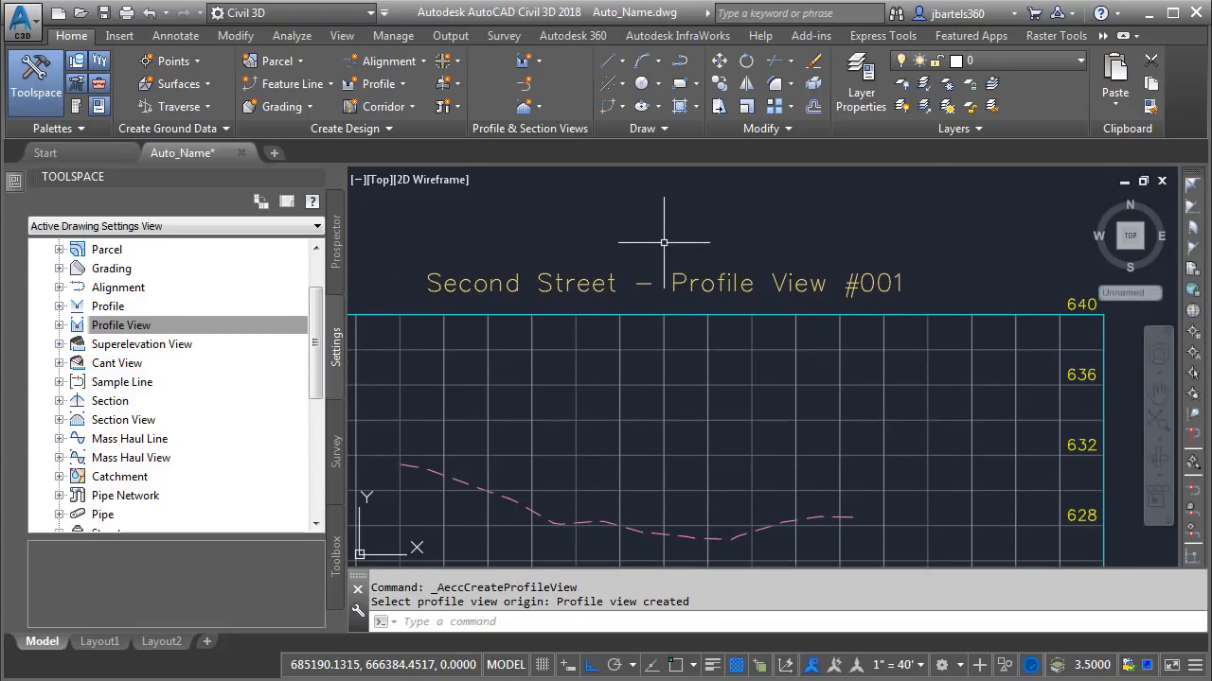
scroll(667, 397, "down", 3)
middle_click_drag(697, 441, 672, 273)
scroll(672, 327, "down", 2)
middle_click_drag(681, 436, 680, 383)
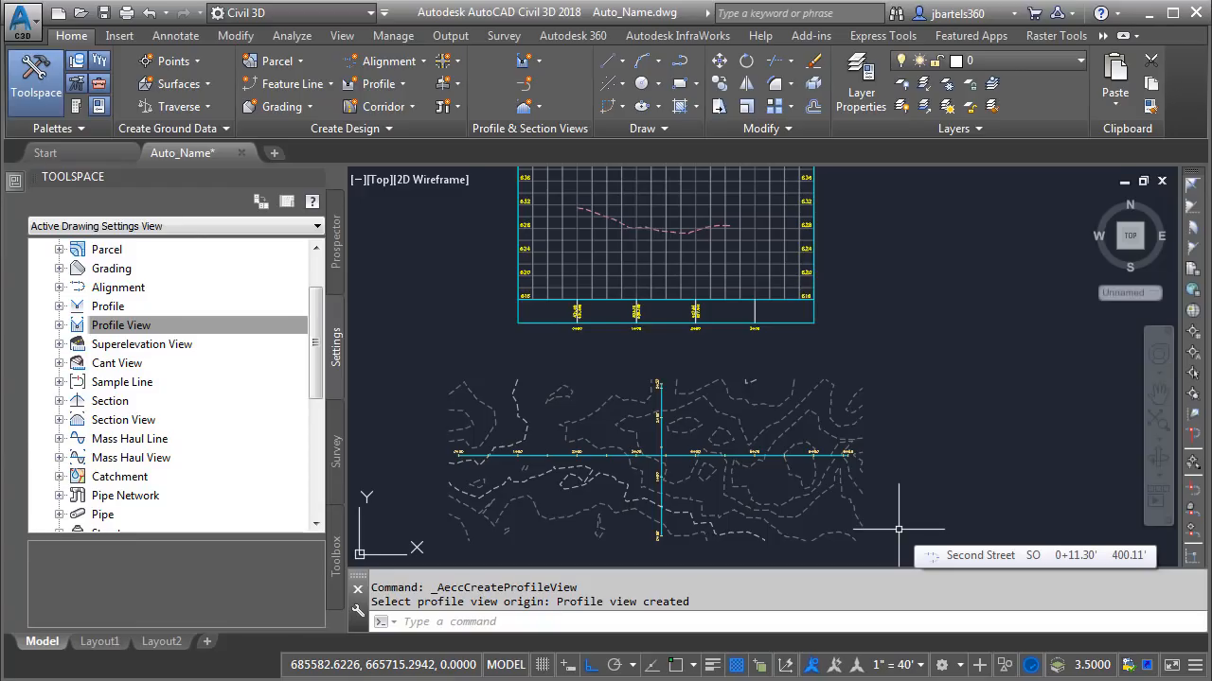
left_click(537, 457)
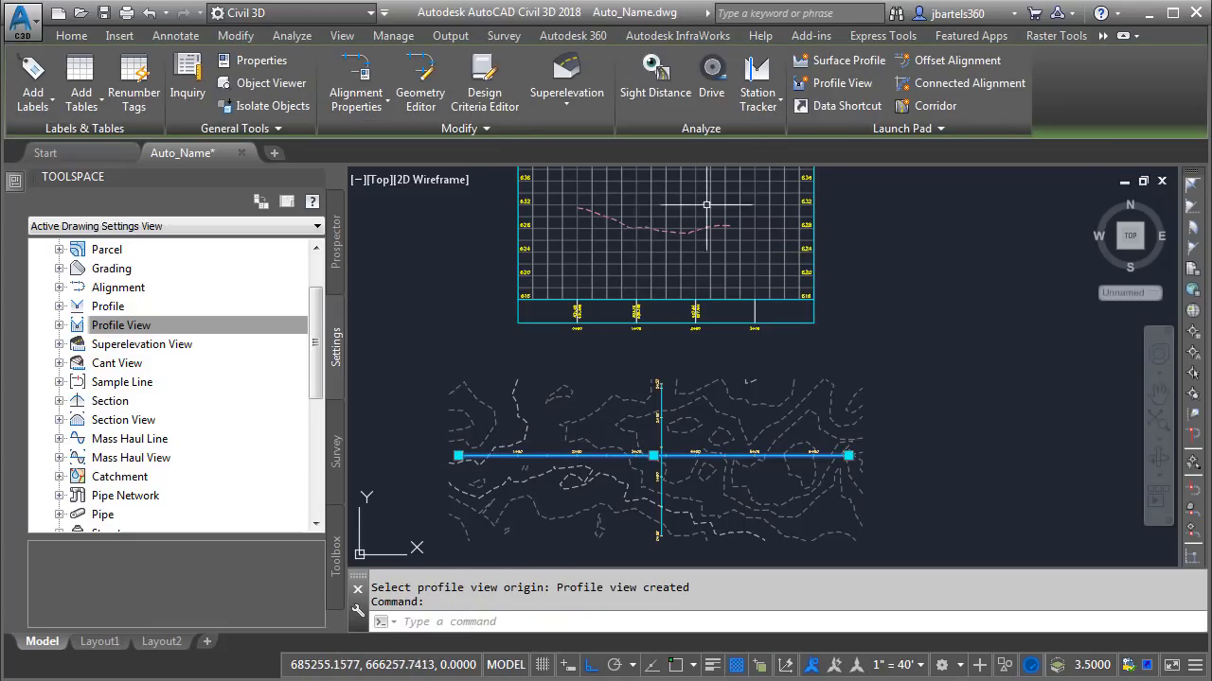
left_click(811, 62)
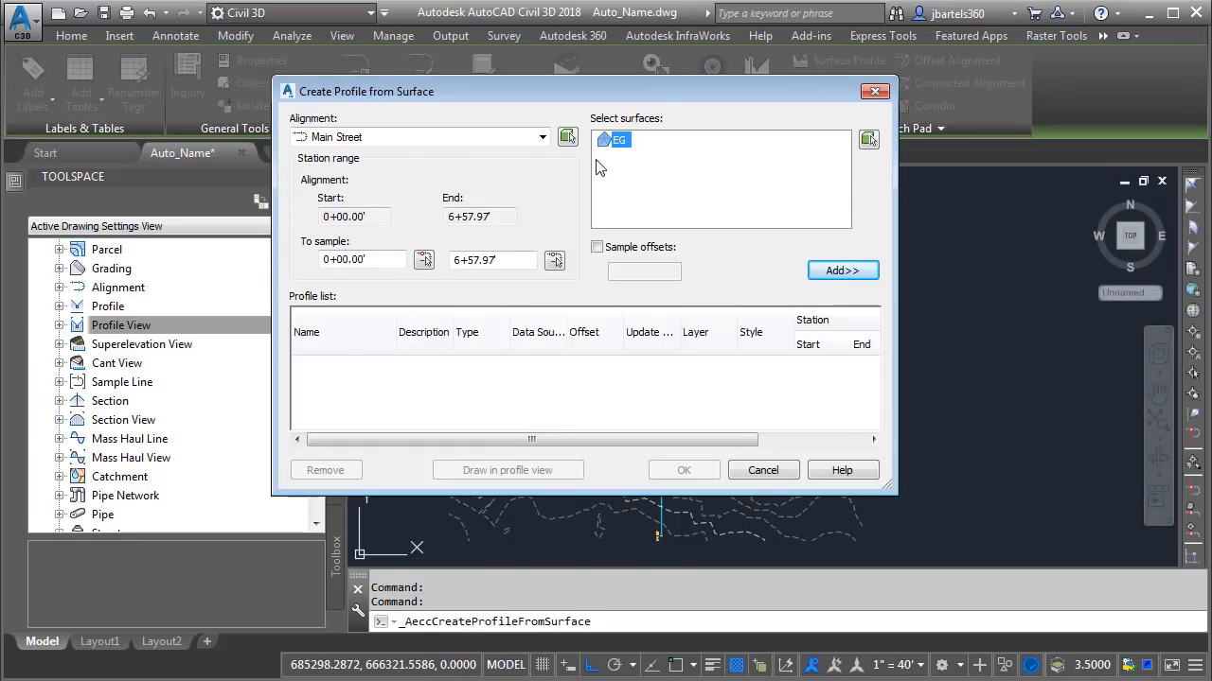
left_click(833, 272)
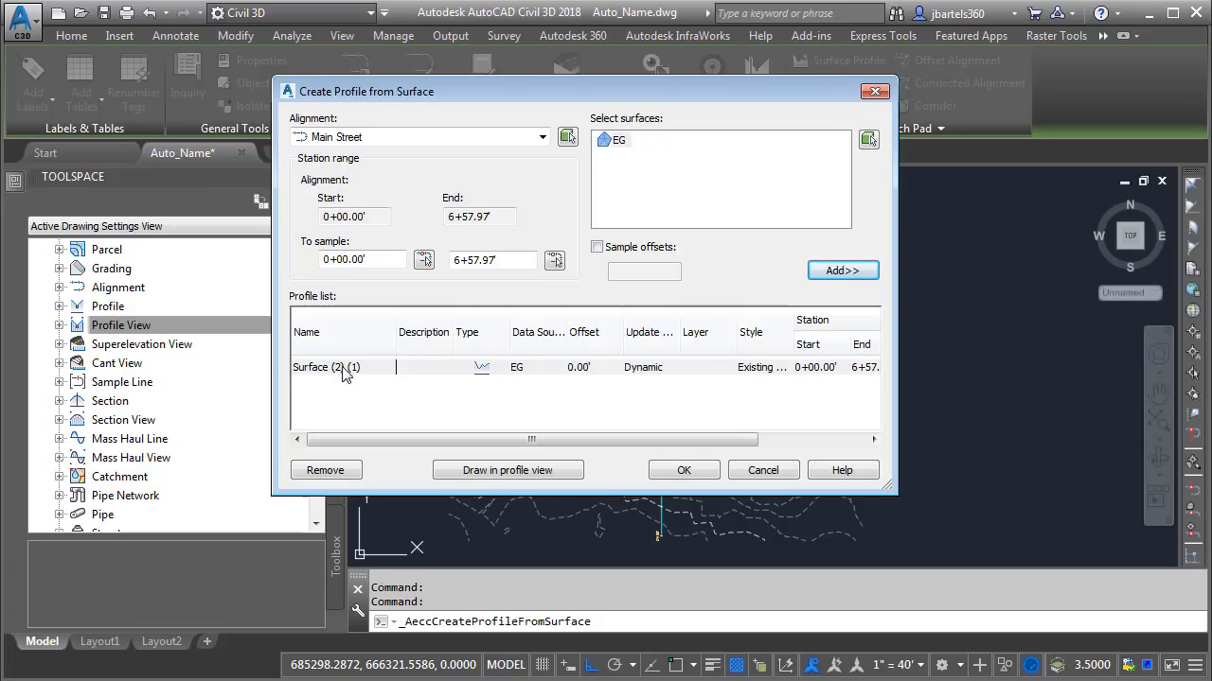
left_click(347, 374)
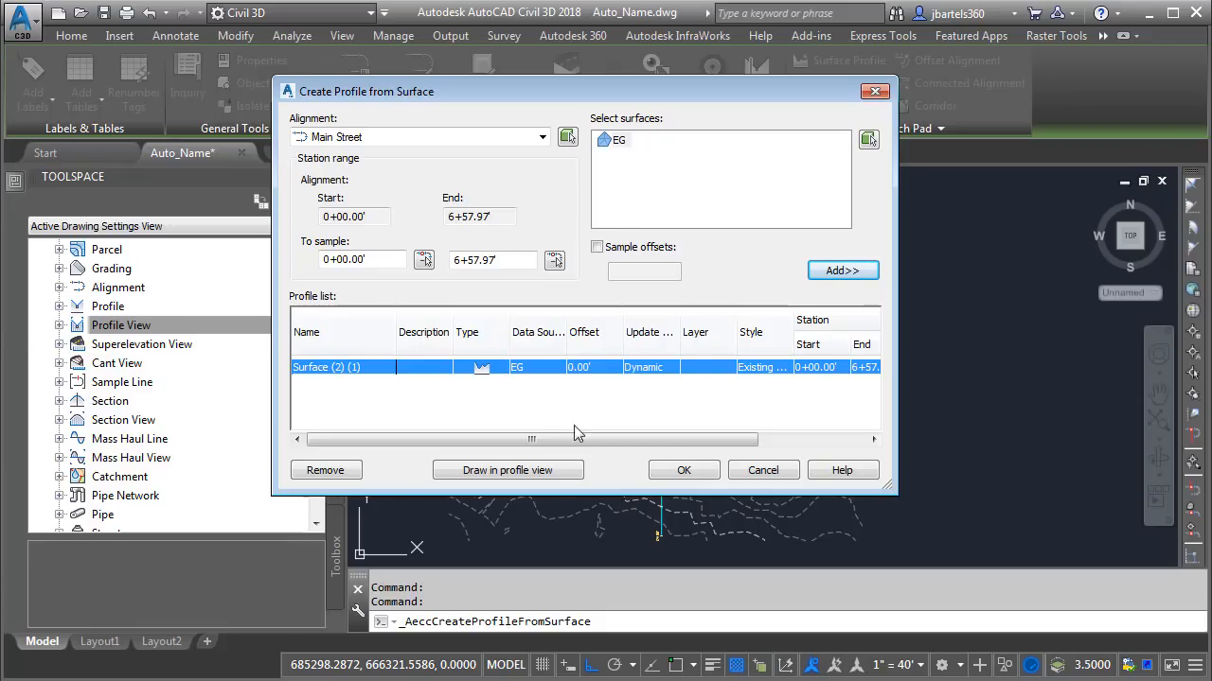
left_click(763, 471)
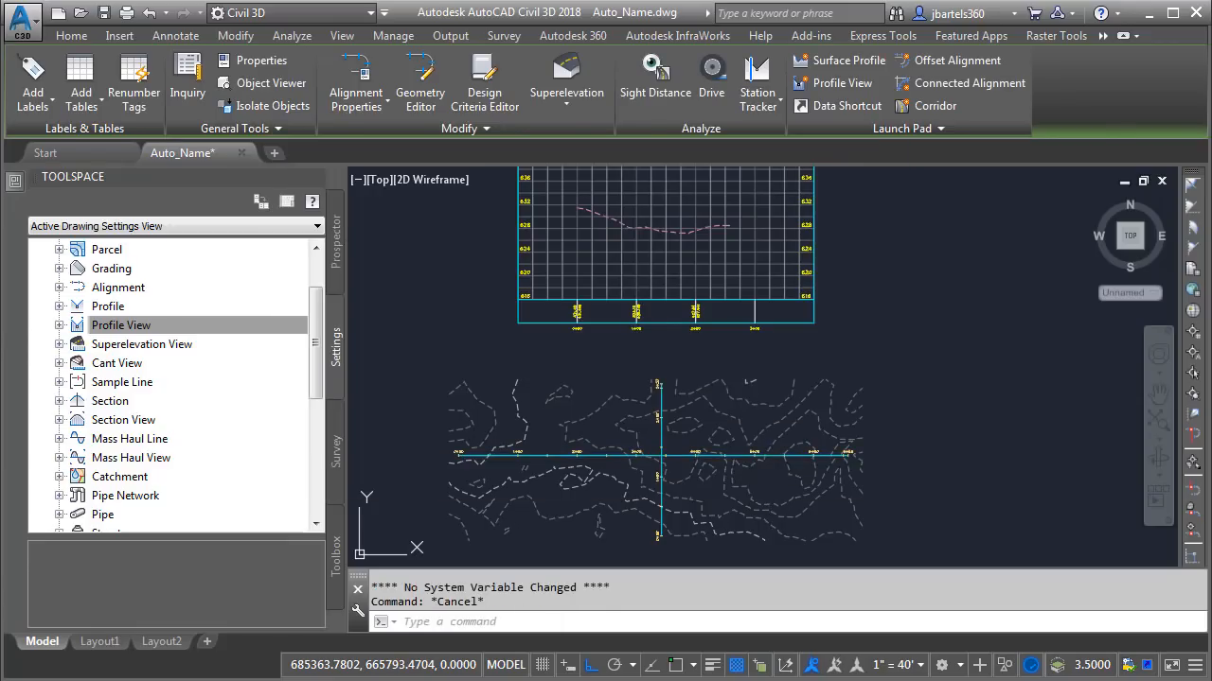
key("Escape")
key("Escape")
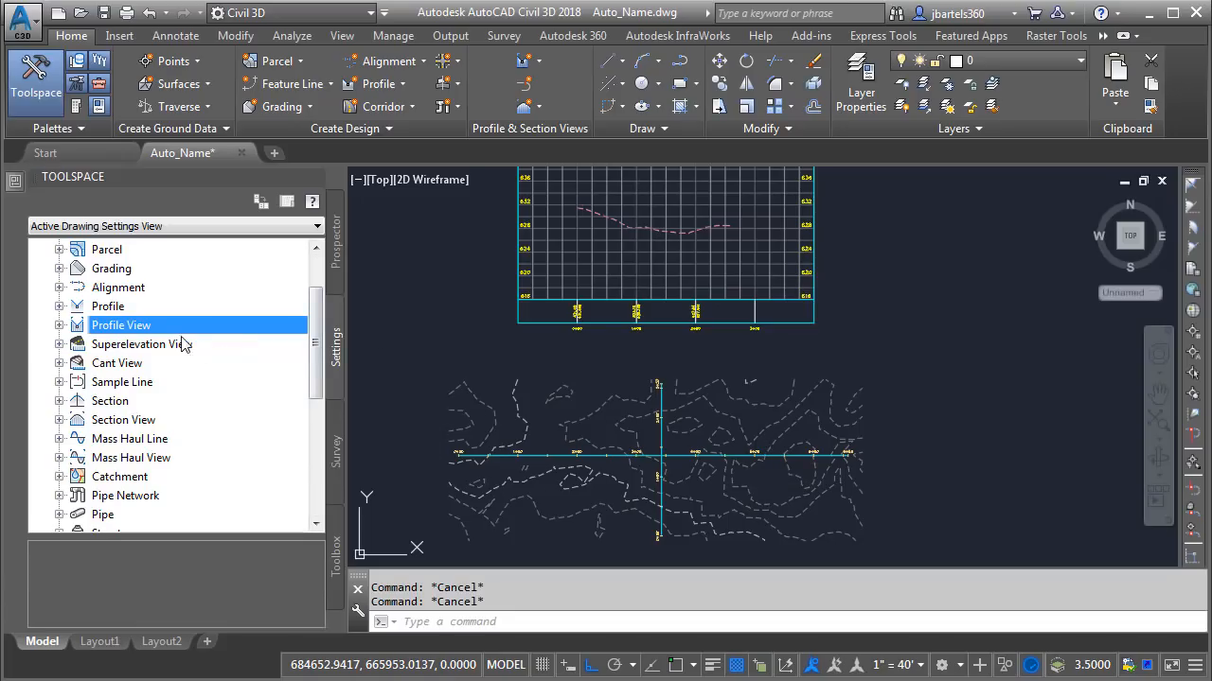
Open the command settings of CreateProfileFromSurface among the Profile commands and expand its default name format.
left_click(59, 307)
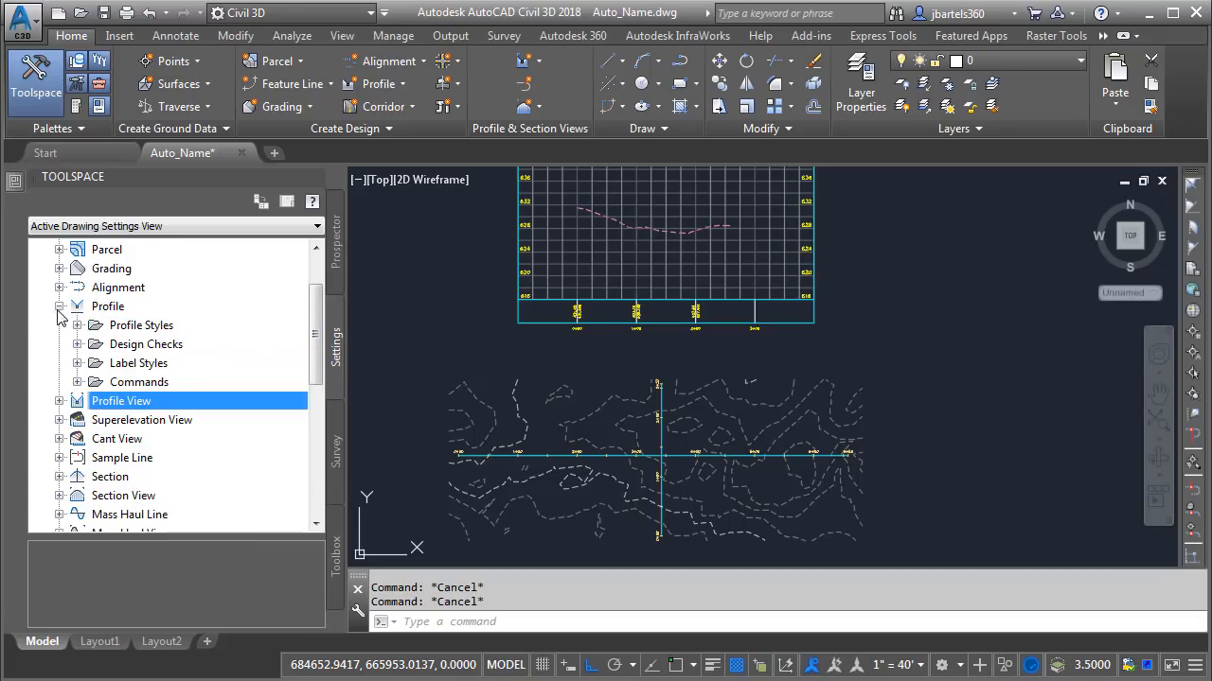
left_click(78, 382)
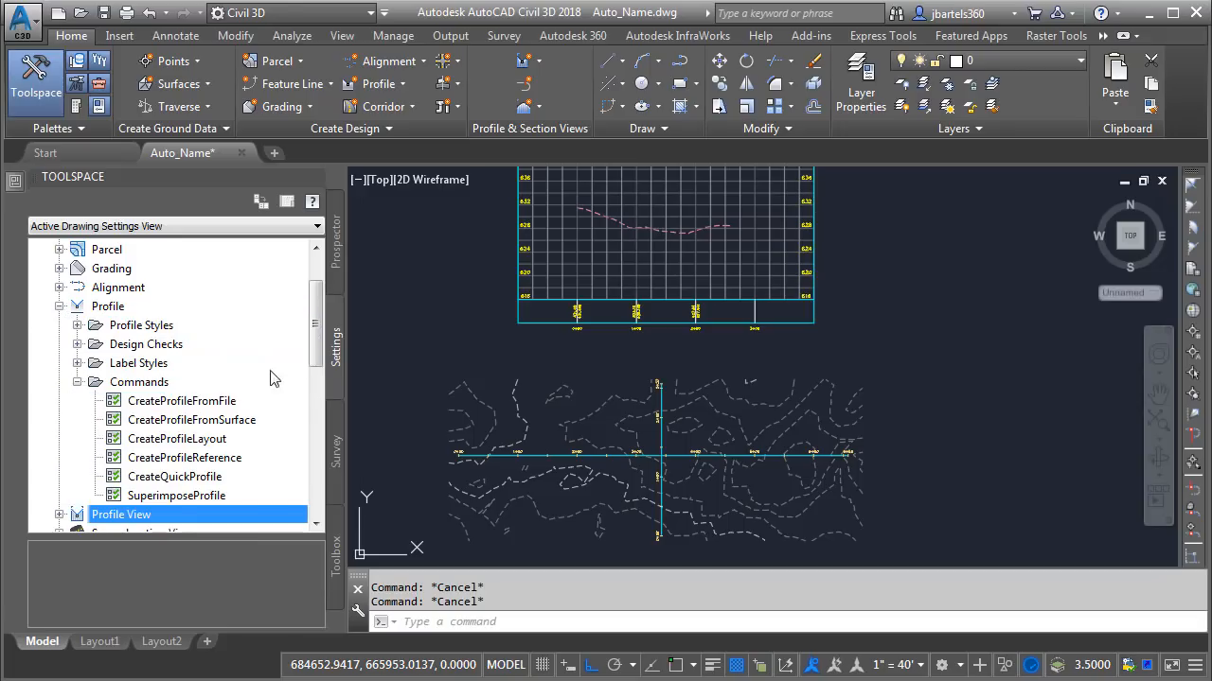
scroll(320, 371, "down", 1)
scroll(320, 371, "down", 1)
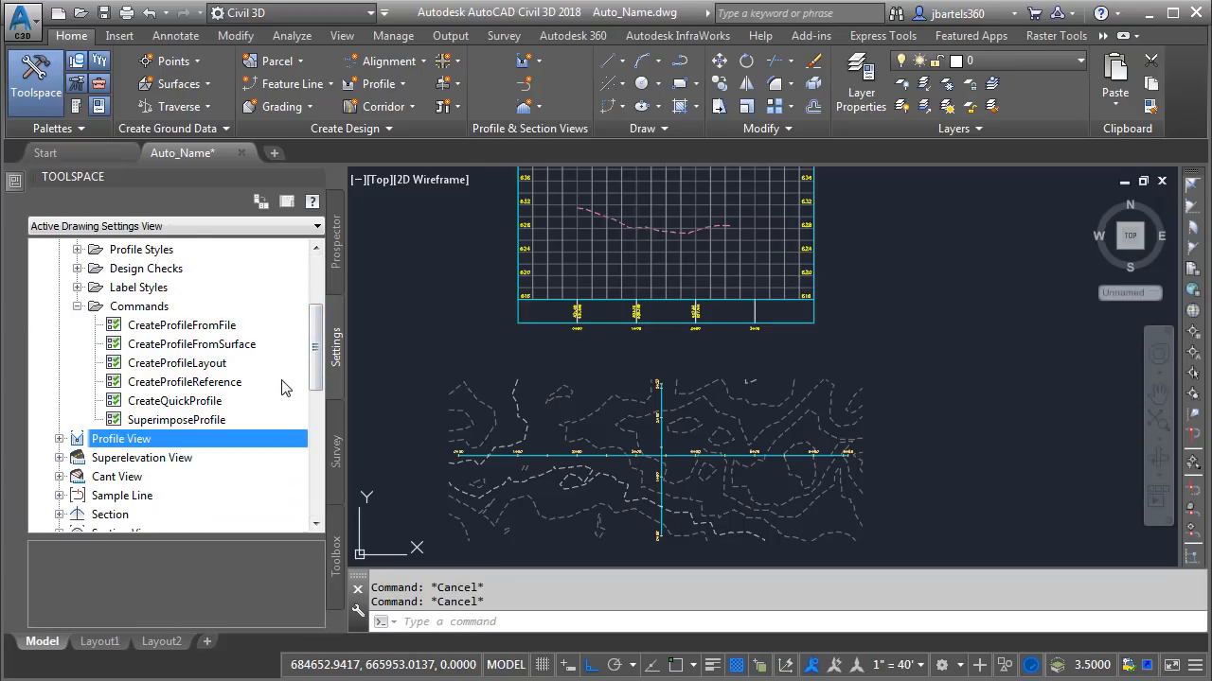
right_click(165, 350)
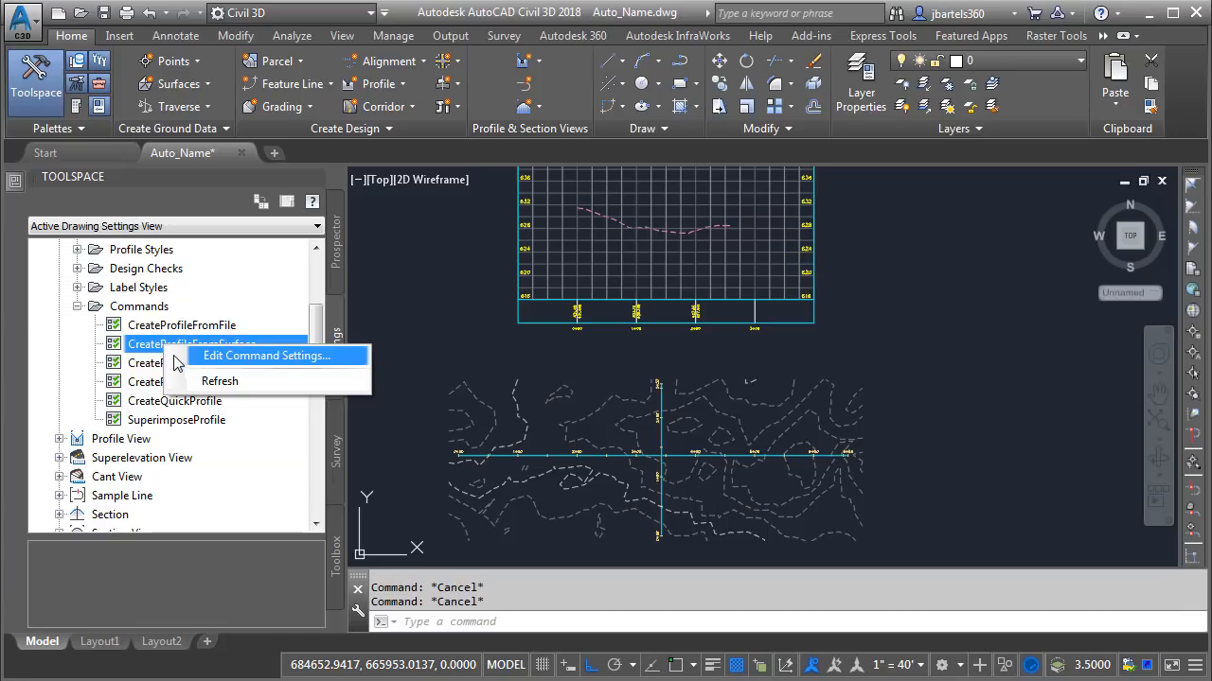
left_click(185, 358)
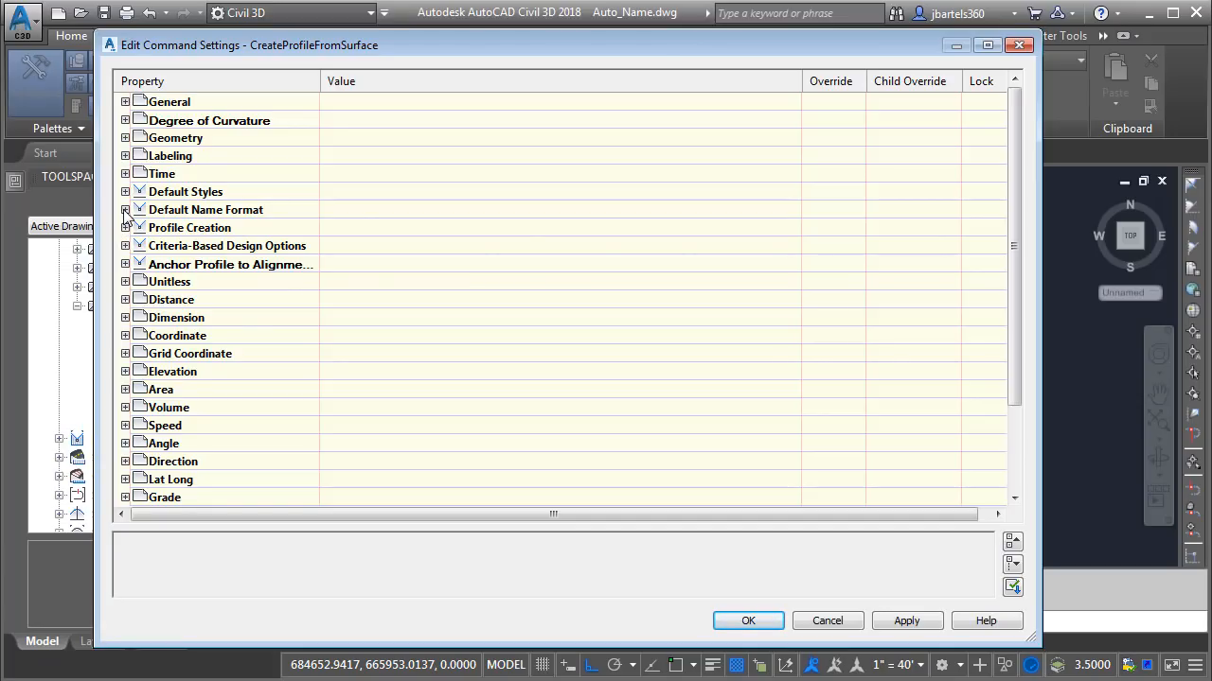
left_click(125, 210)
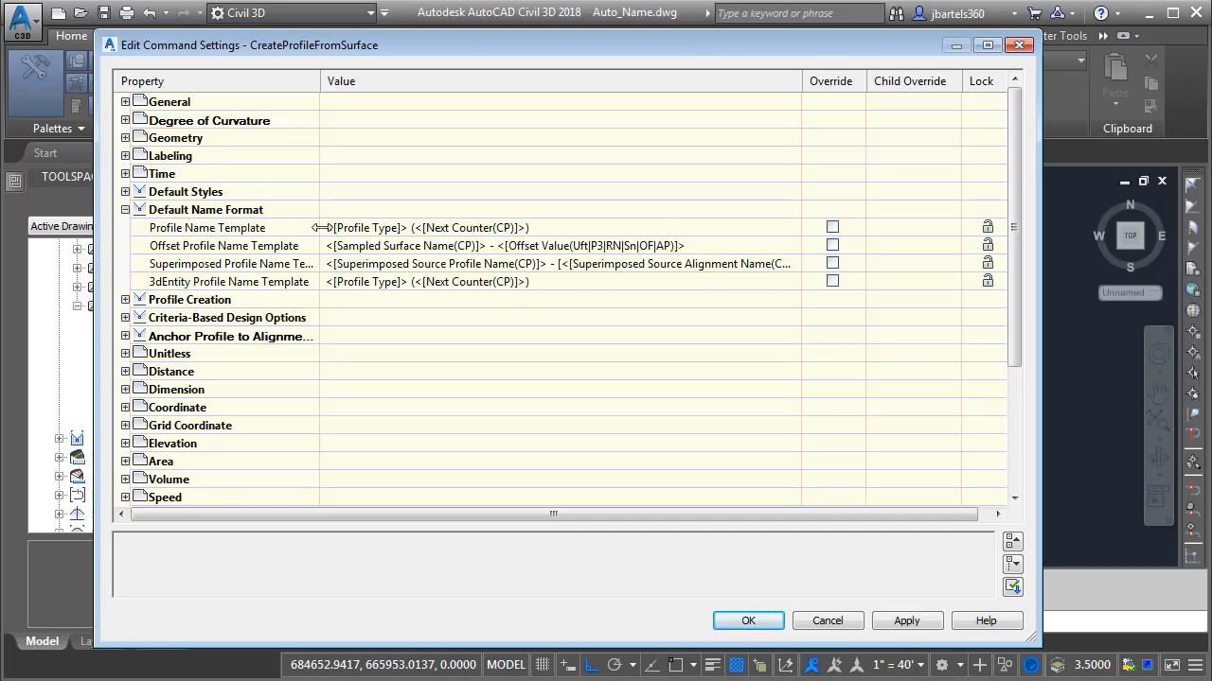
Set the Profile Name Template to "<[Alignment Name]> - <[Sampled Surface Name]>" with starting number 1 and save the command settings.
left_click(555, 233)
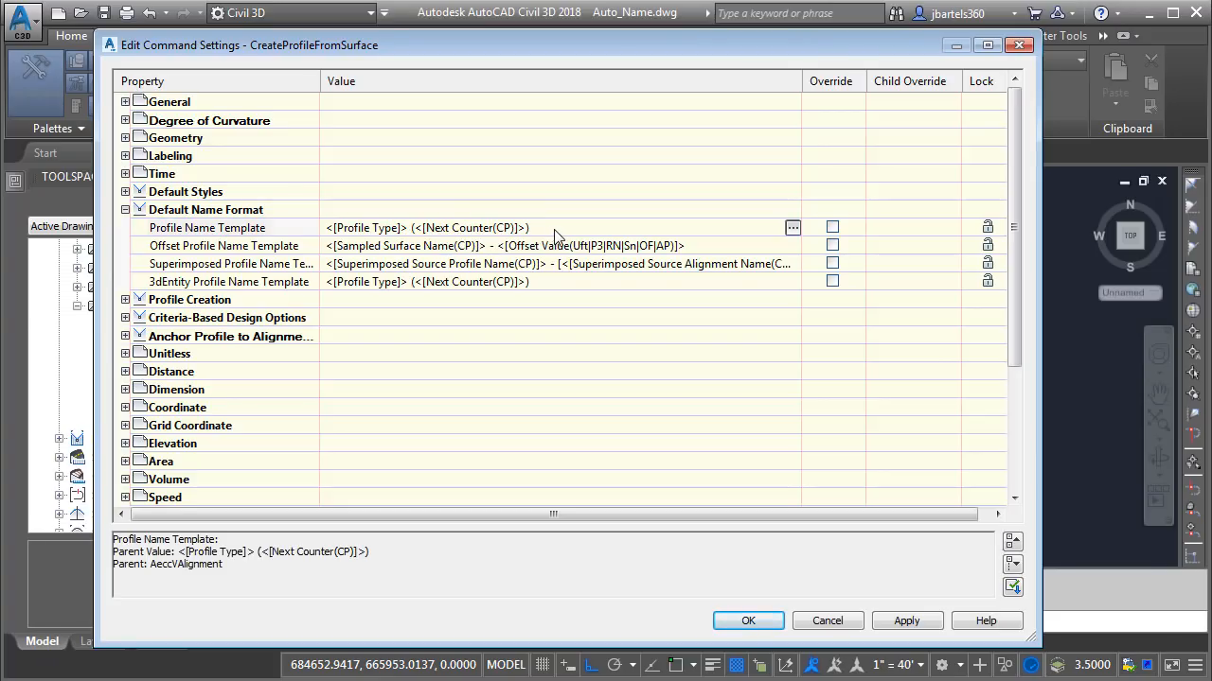
left_click(792, 229)
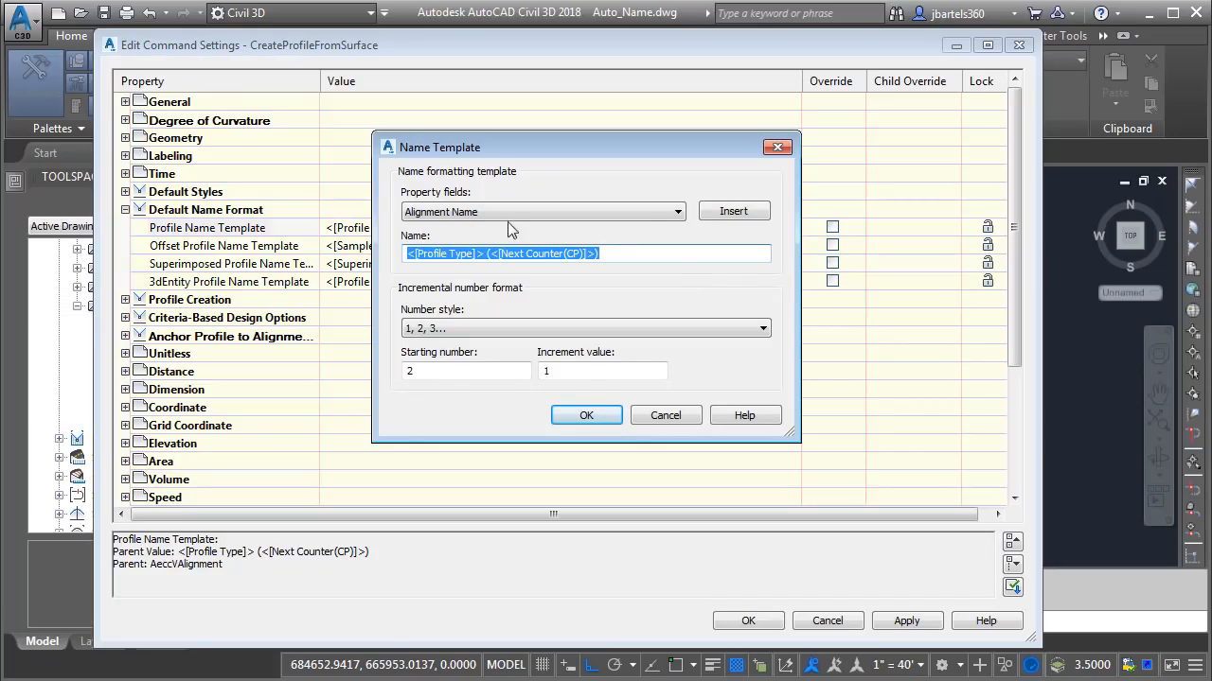
left_click(705, 214)
type("-")
left_click(589, 212)
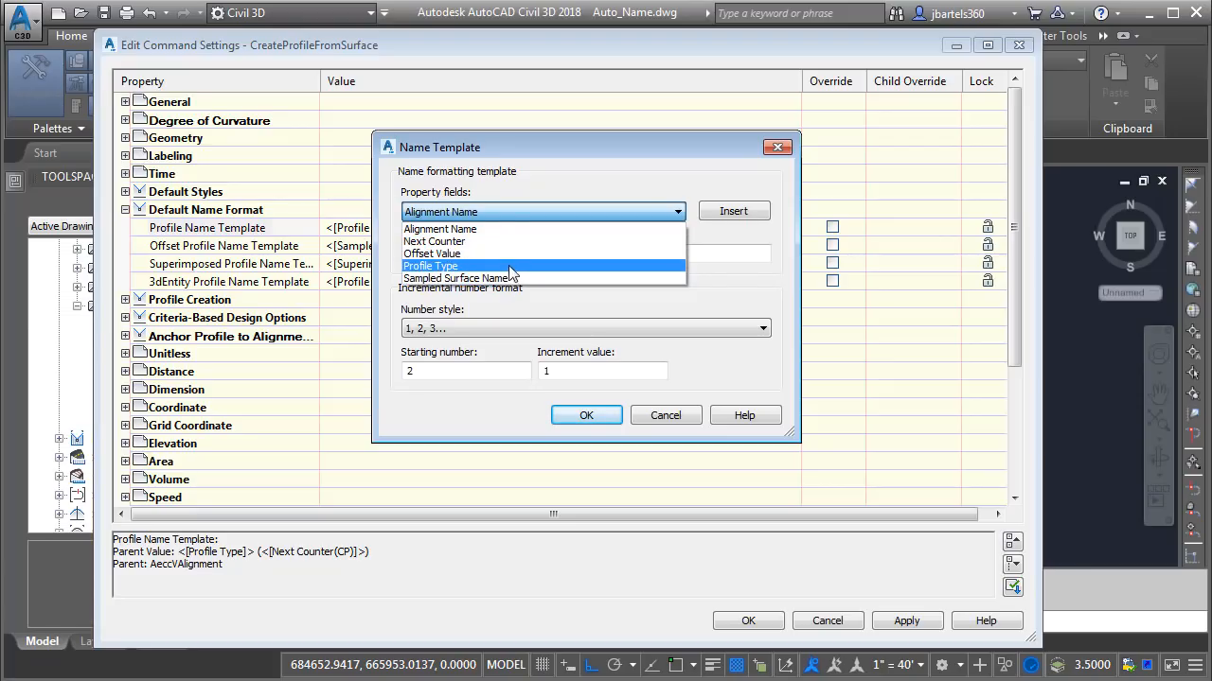
left_click(511, 278)
left_click(732, 212)
double_click(401, 372)
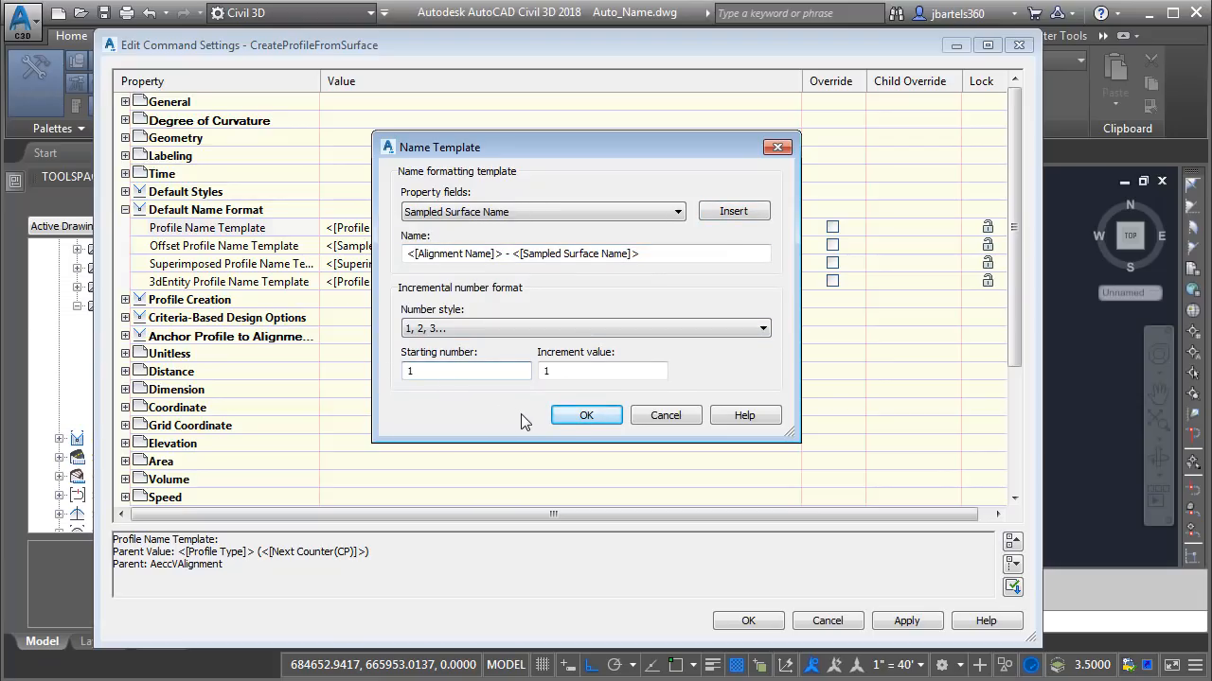
left_click(572, 418)
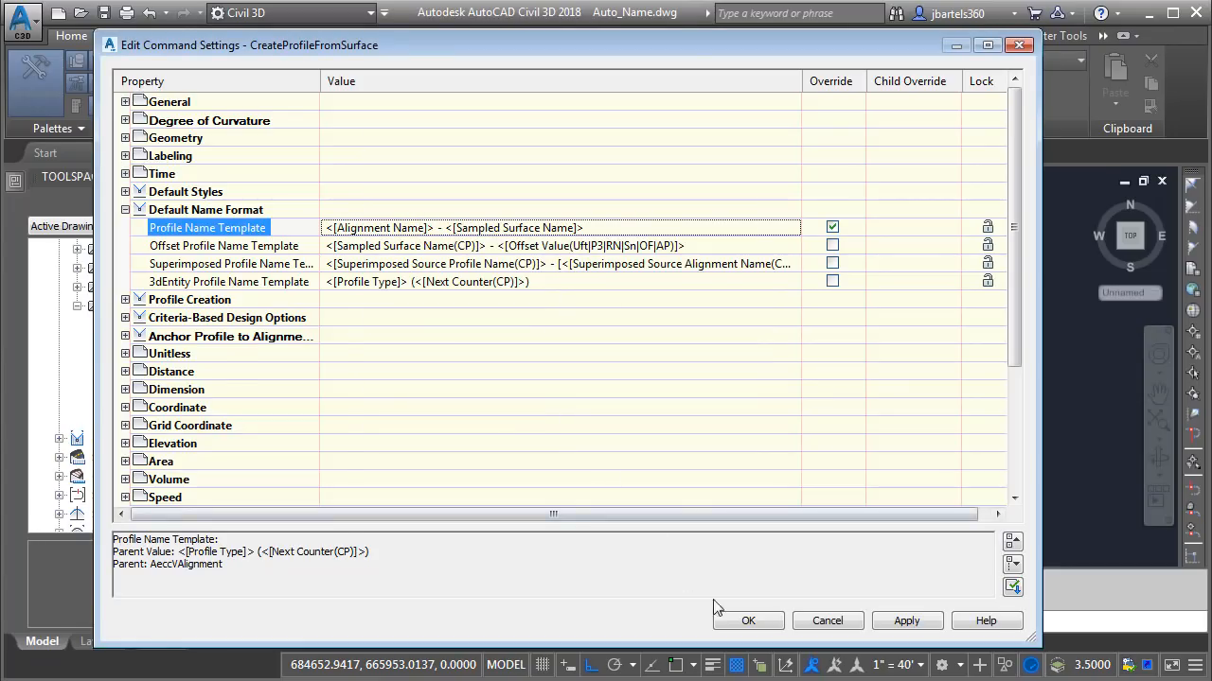
left_click(729, 617)
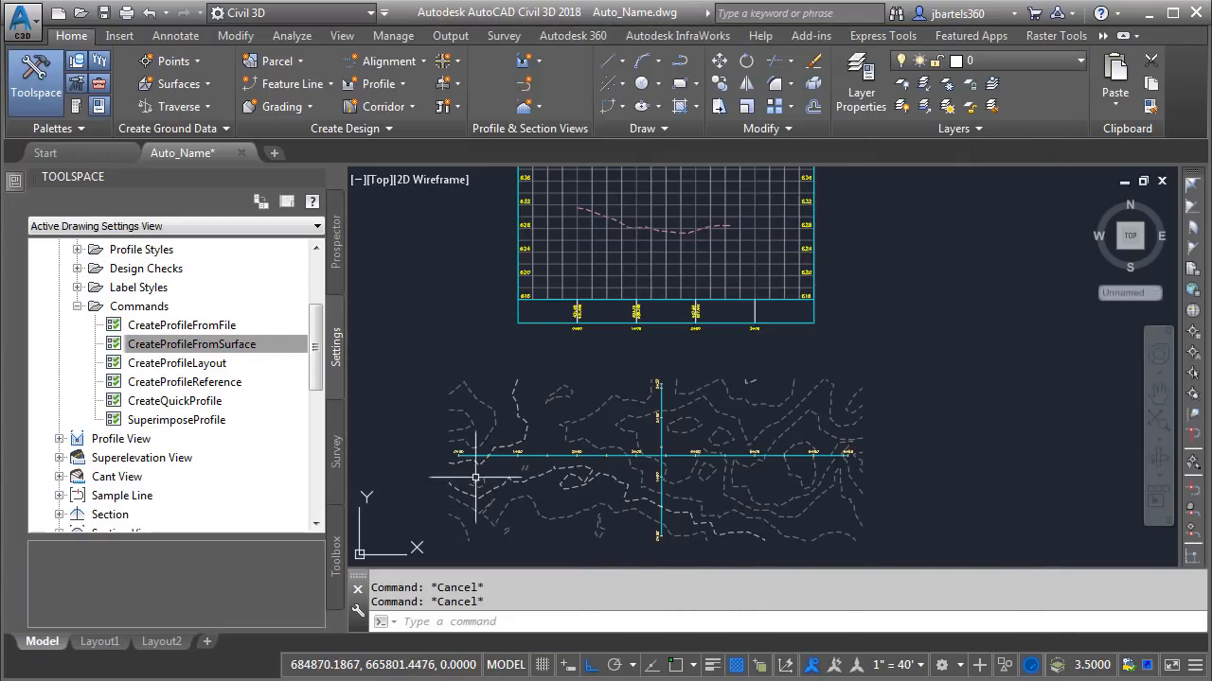
Open the command settings of CreateProfileLayout and expand its default name format.
left_click(181, 367)
right_click(181, 365)
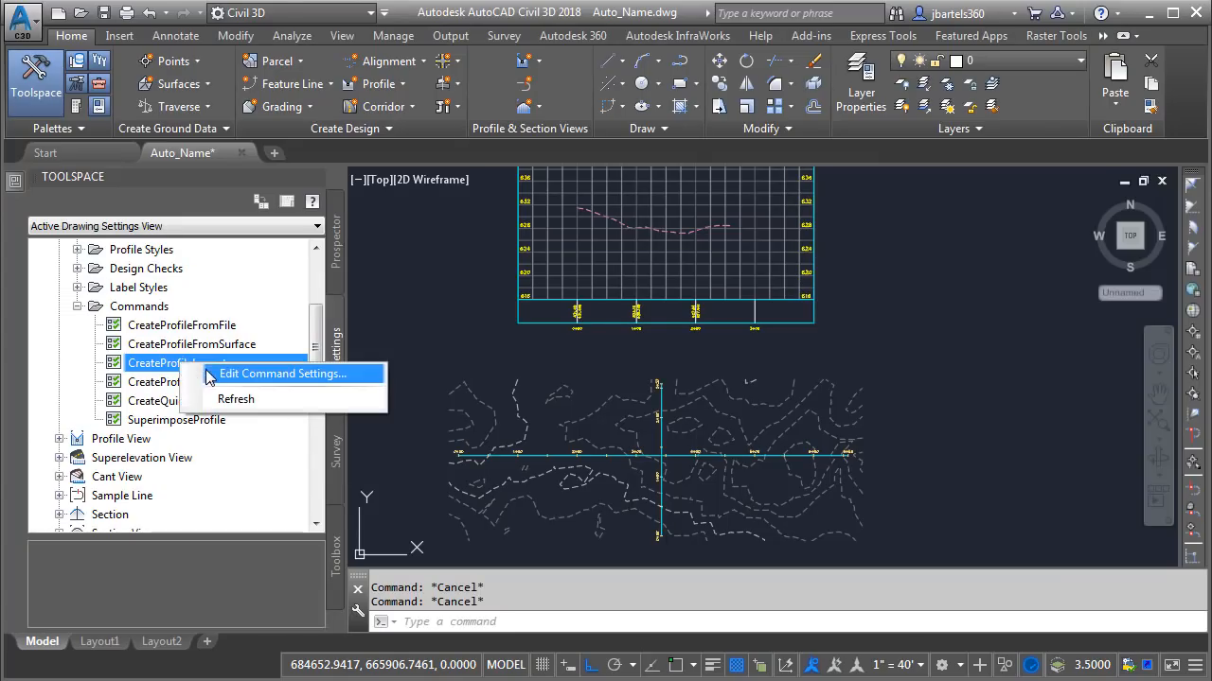
left_click(282, 373)
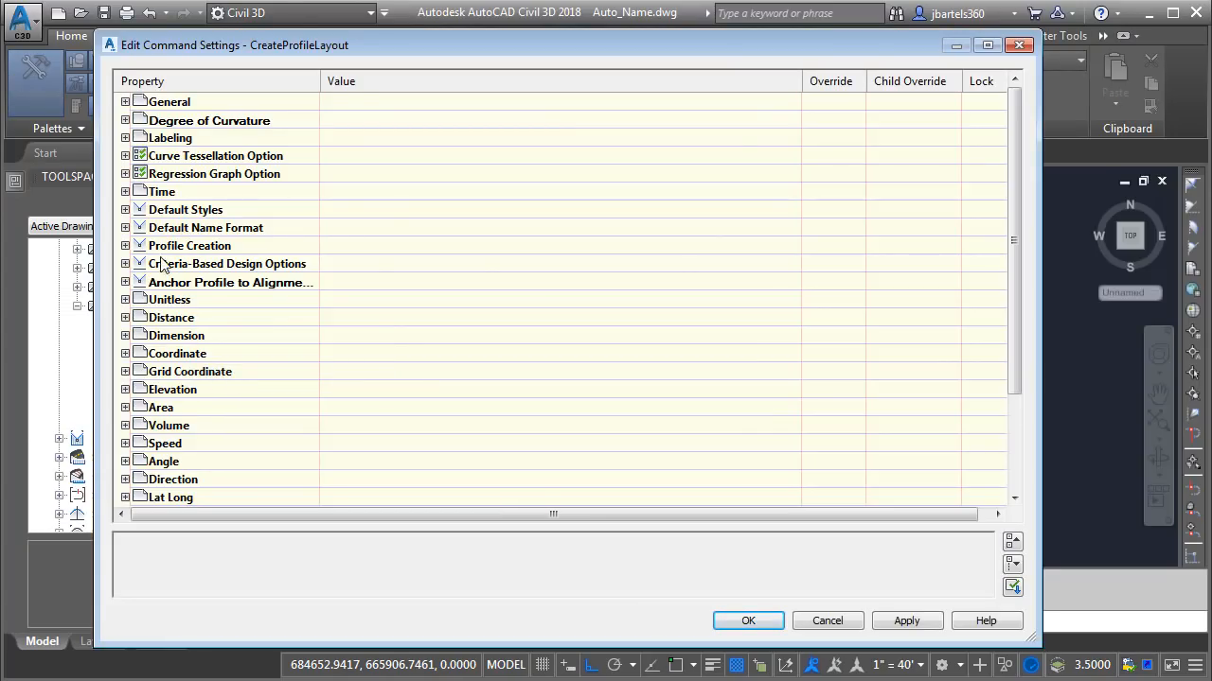
left_click(126, 228)
Set the layout profile's Profile Name Template to "<[Alignment Name]> - FG" and save the command settings.
left_click(546, 247)
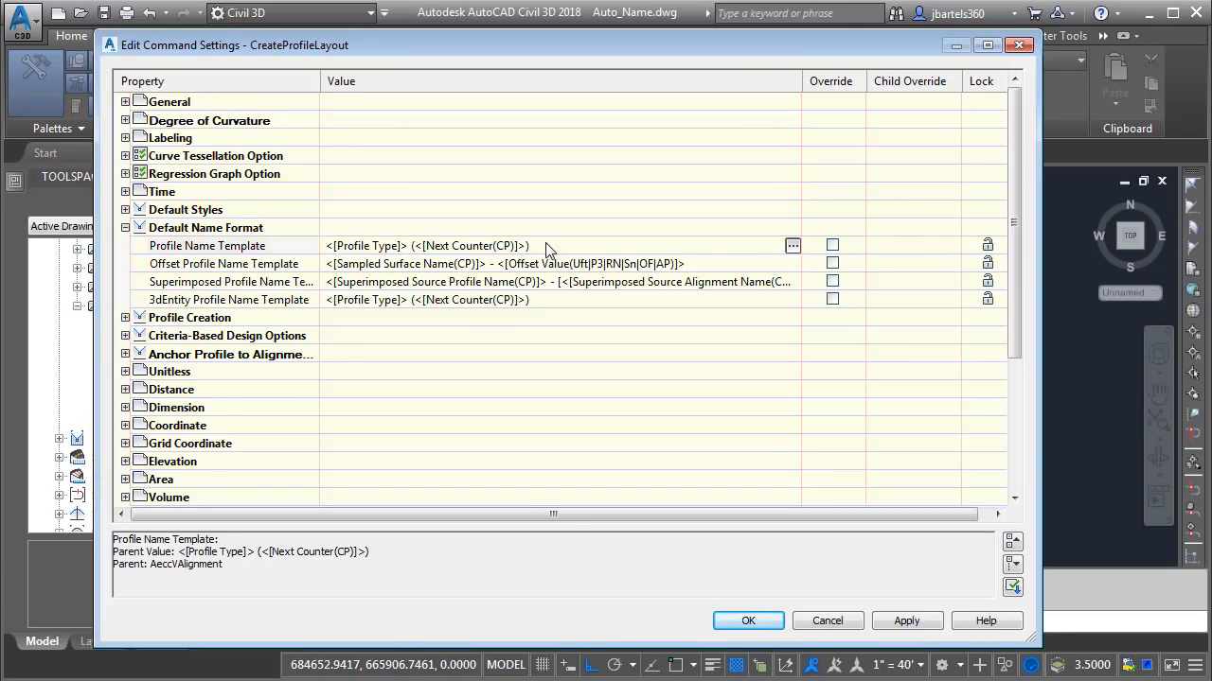
left_click(792, 246)
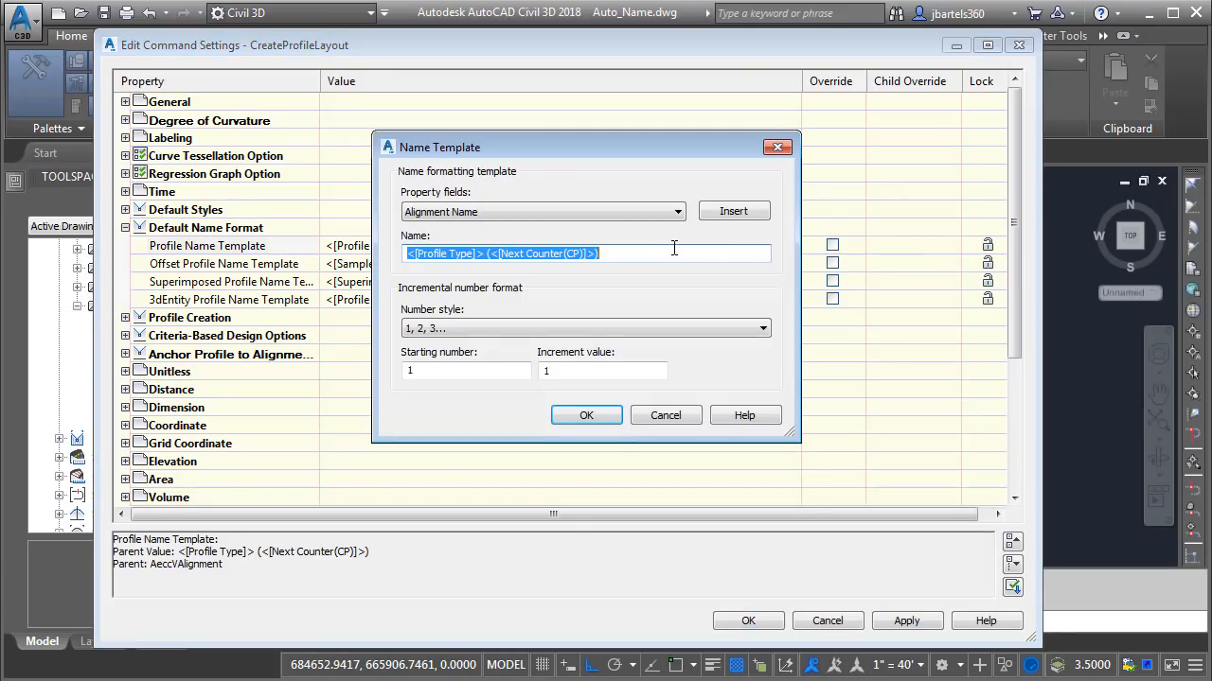
left_click(715, 212)
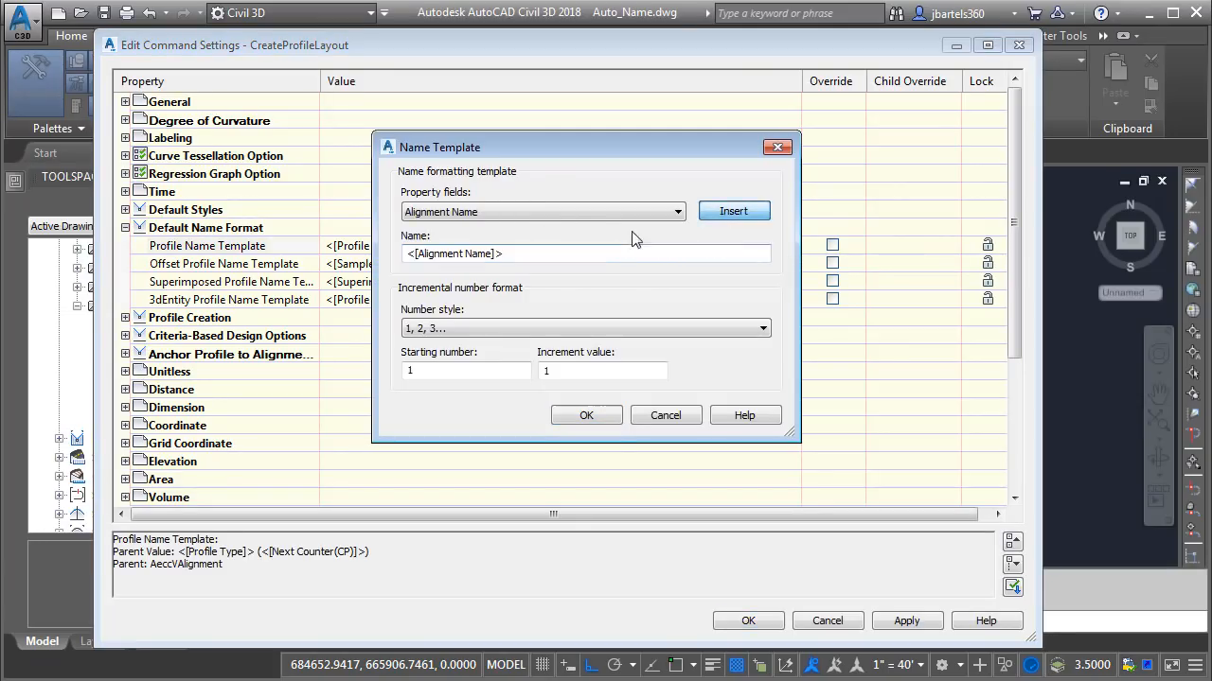
left_click(549, 252)
type("- FG")
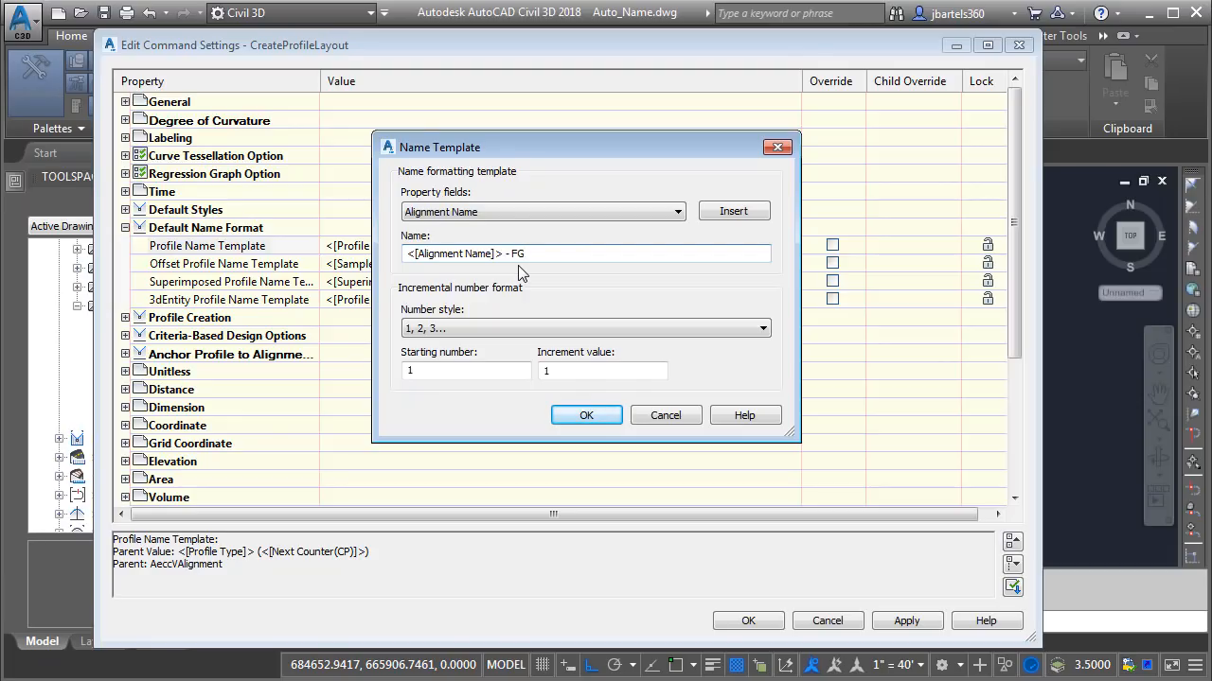
left_click(573, 415)
left_click(733, 621)
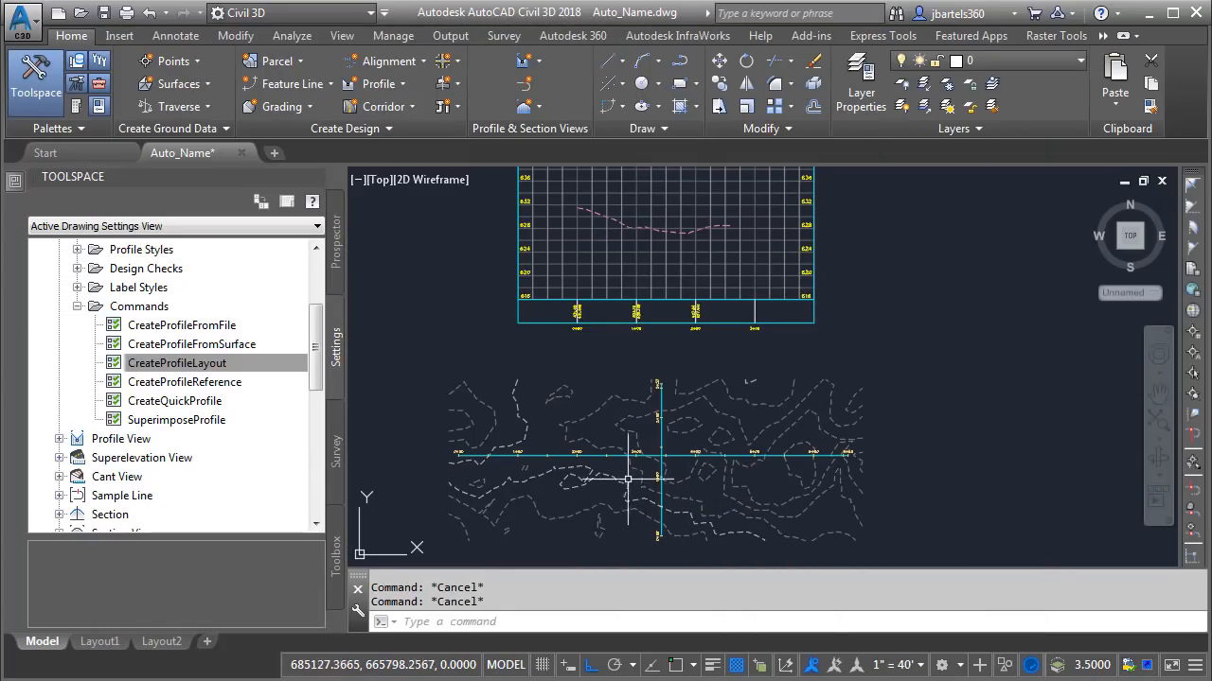
Create a surface profile for the Main Street alignment by sampling the EG surface over its full station range.
left_click(595, 458)
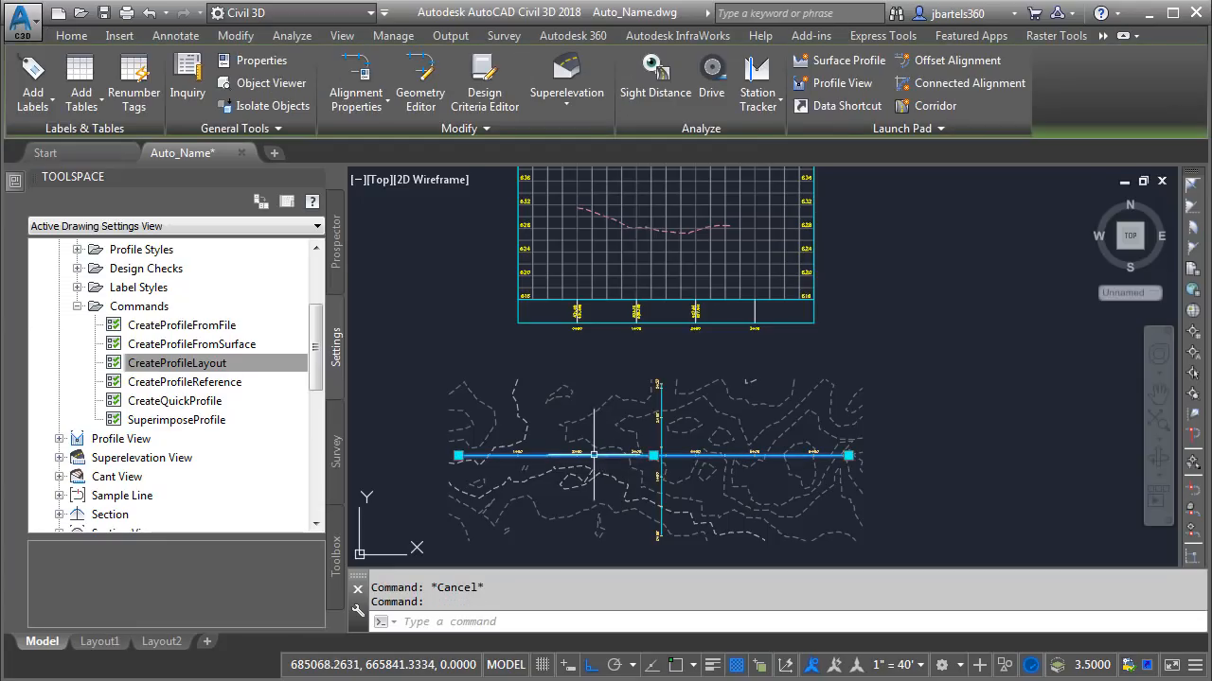
left_click(819, 61)
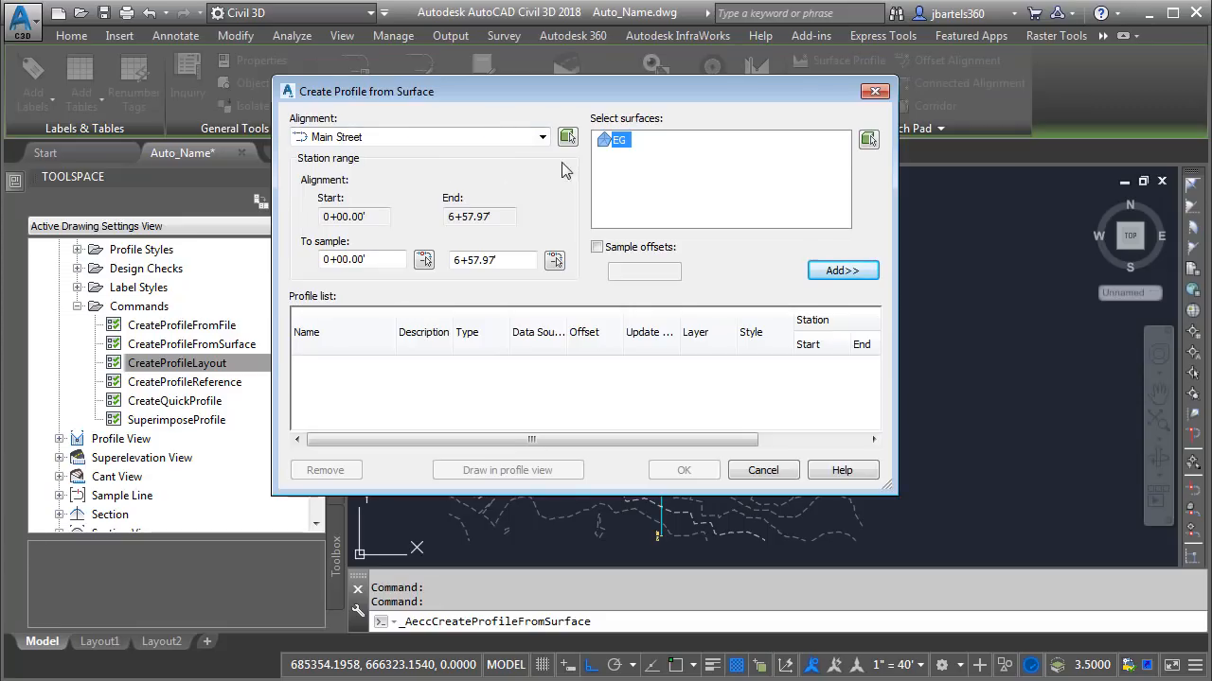
left_click(834, 272)
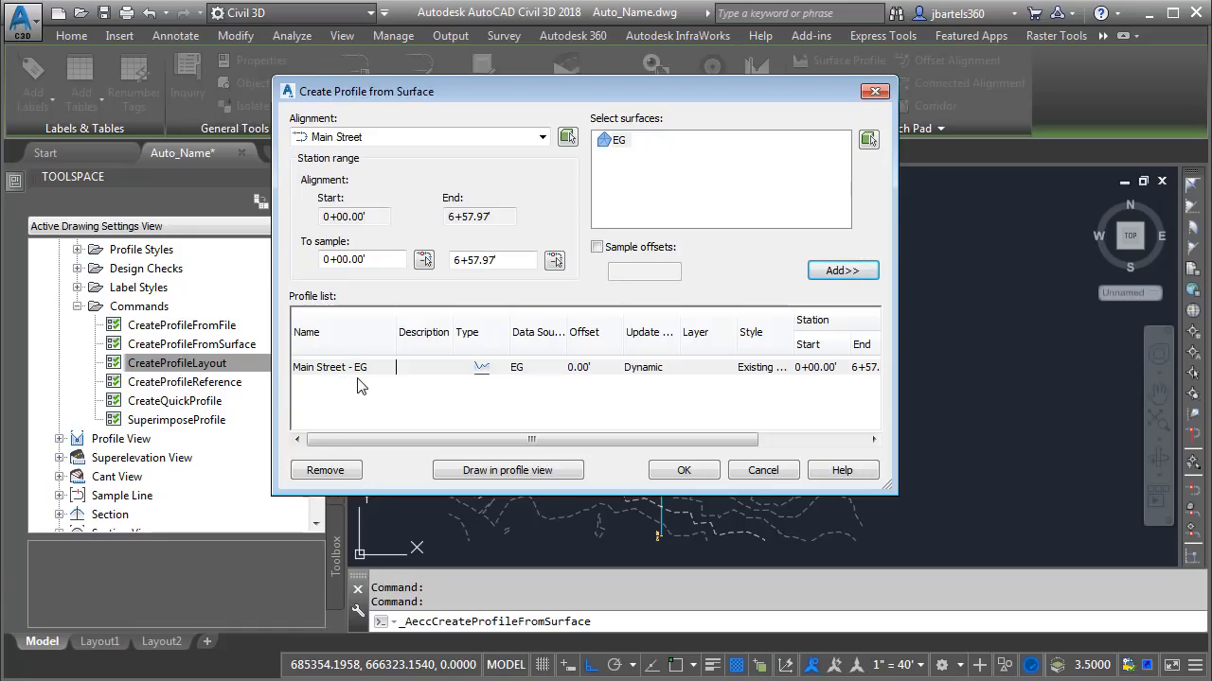
Draw the sampled profile in a new Main Street profile view in the Profile View style, placed east of the contour plan.
left_click(483, 471)
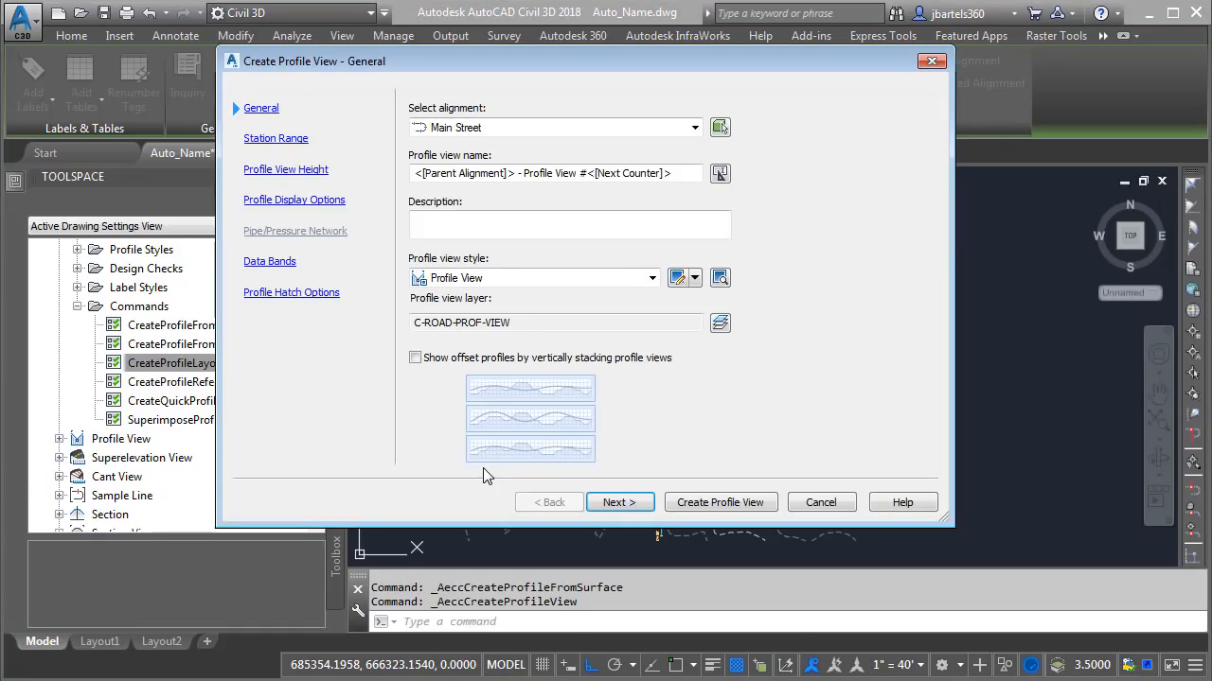
left_click(702, 505)
middle_click_drag(812, 479, 565, 430)
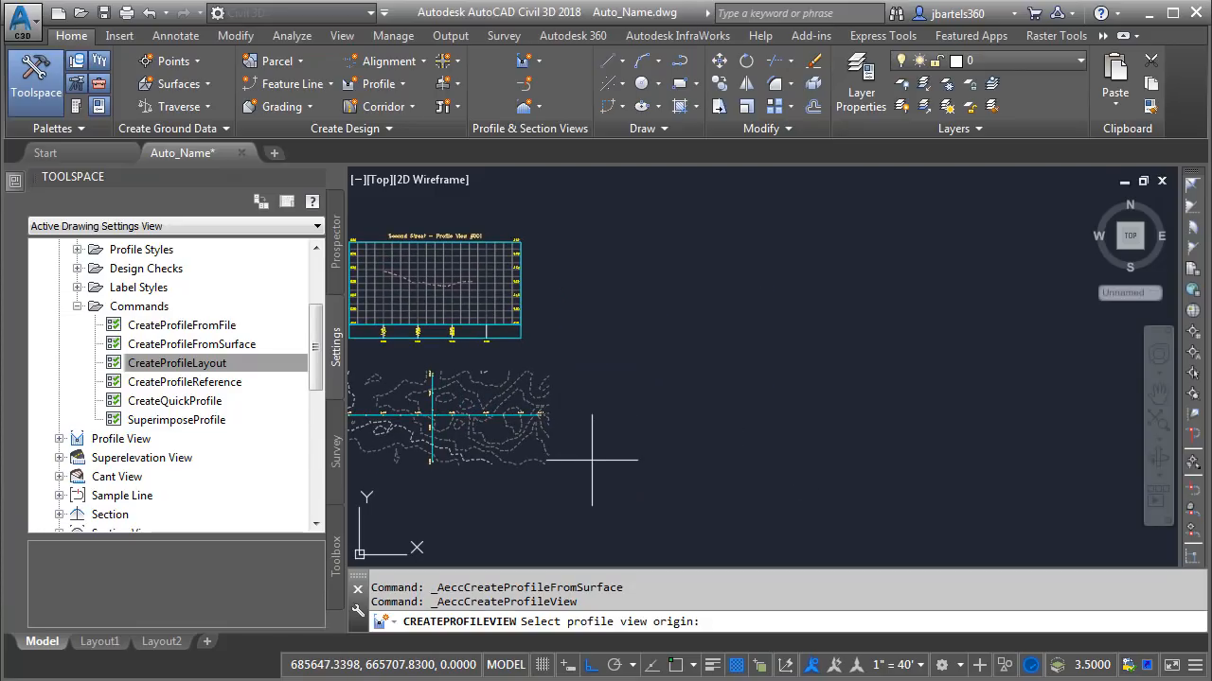
left_click(592, 461)
scroll(710, 417, "up", 4)
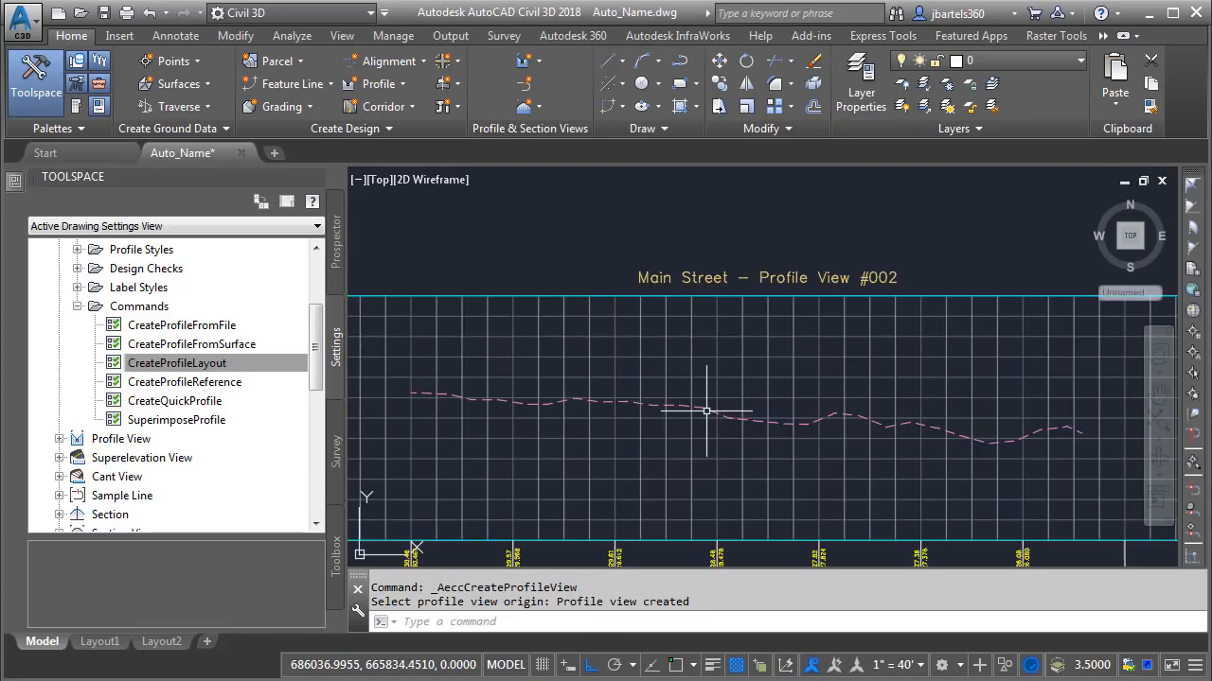
mouse_move(707, 410)
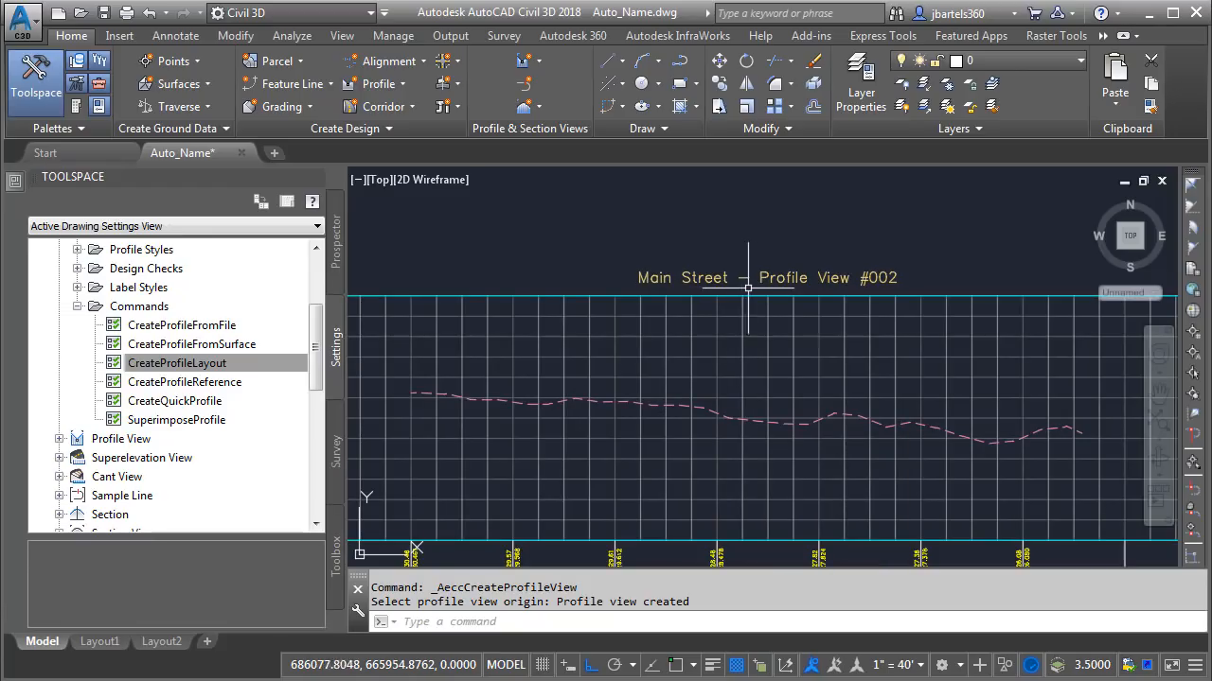
Create a layout profile in the Main Street profile view, using the template name, Design Profile style and Complete Label Set.
left_click(538, 365)
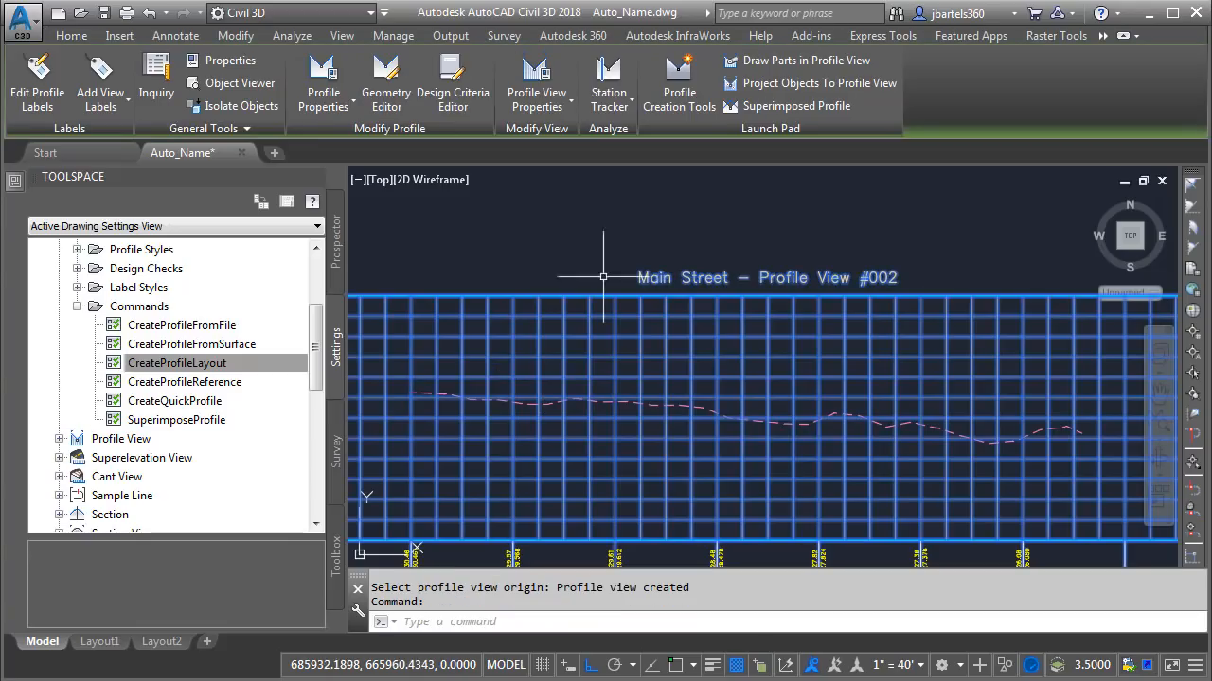
left_click(672, 95)
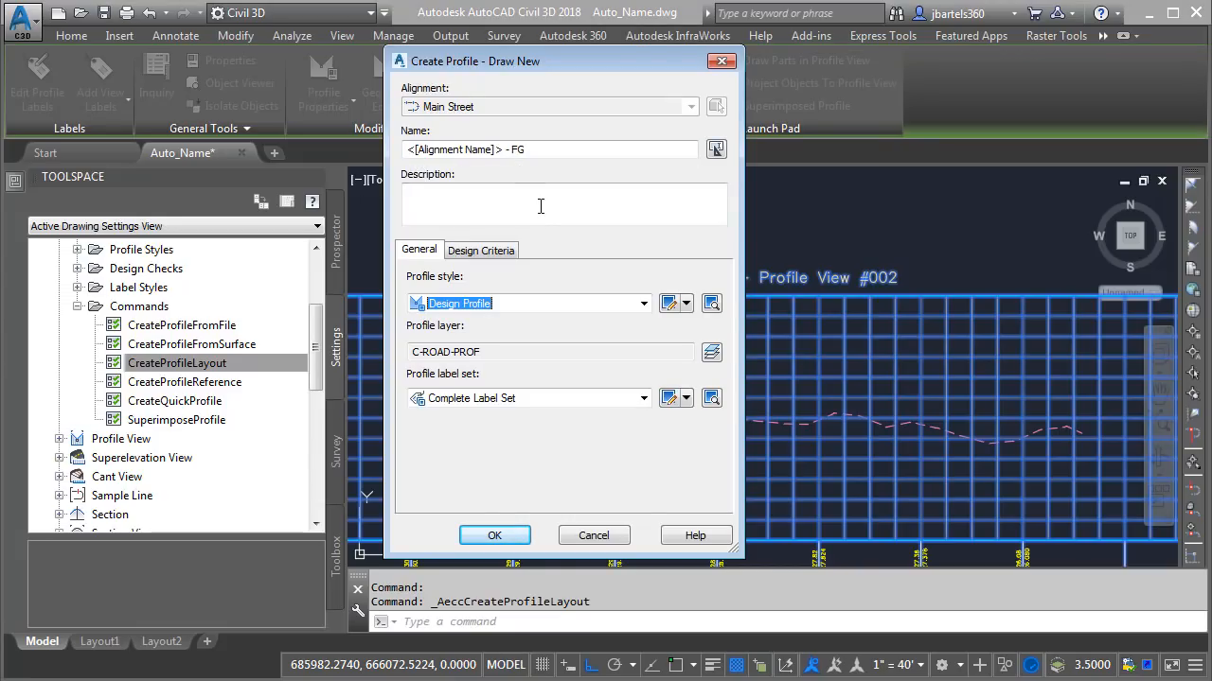
left_click(492, 536)
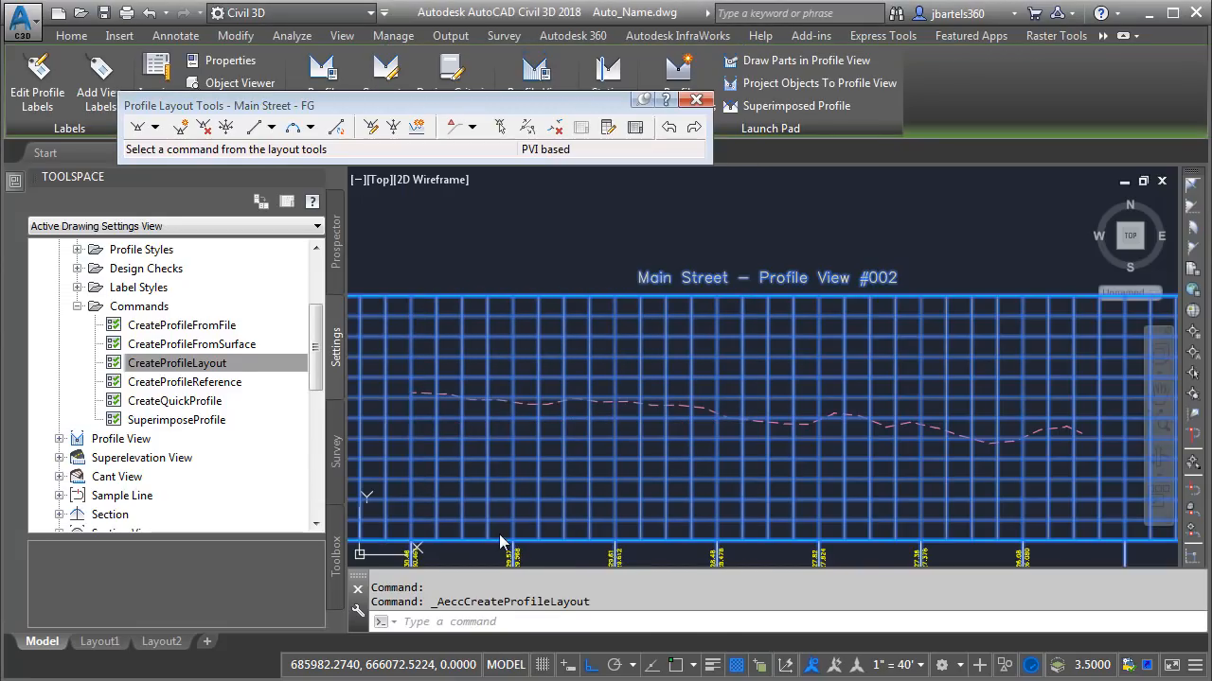
Draw Tangents With Curves from the surface profile's start endpoint through a PVI at about station 3+80, elevation 623.9, to its end endpoint.
left_click(154, 127)
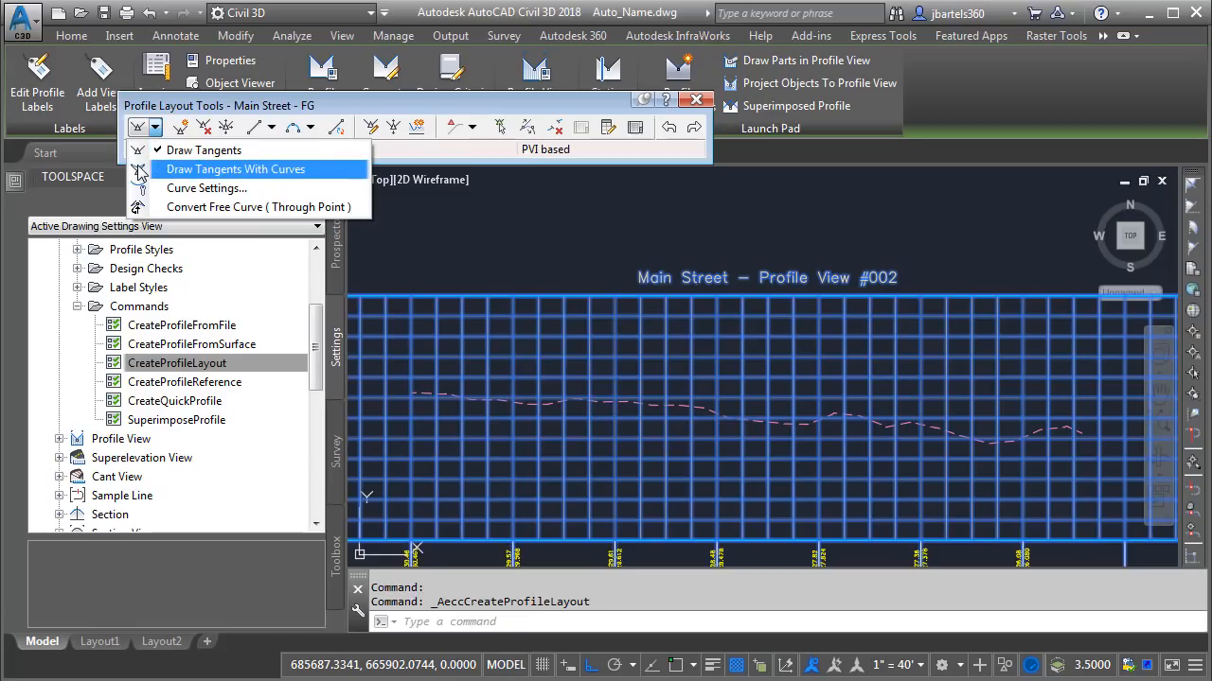
left_click(139, 171)
scroll(439, 381, "up", 3)
right_click(438, 381, "shift")
left_click(491, 511)
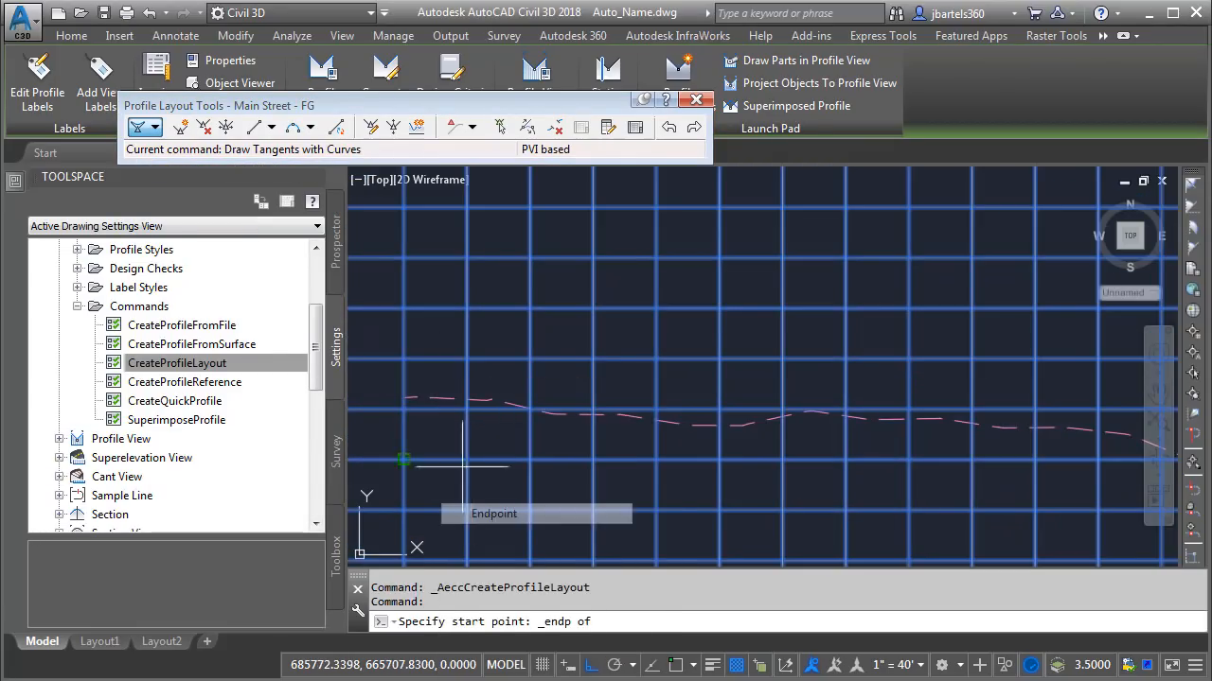
left_click(403, 397)
scroll(516, 397, "down", 5)
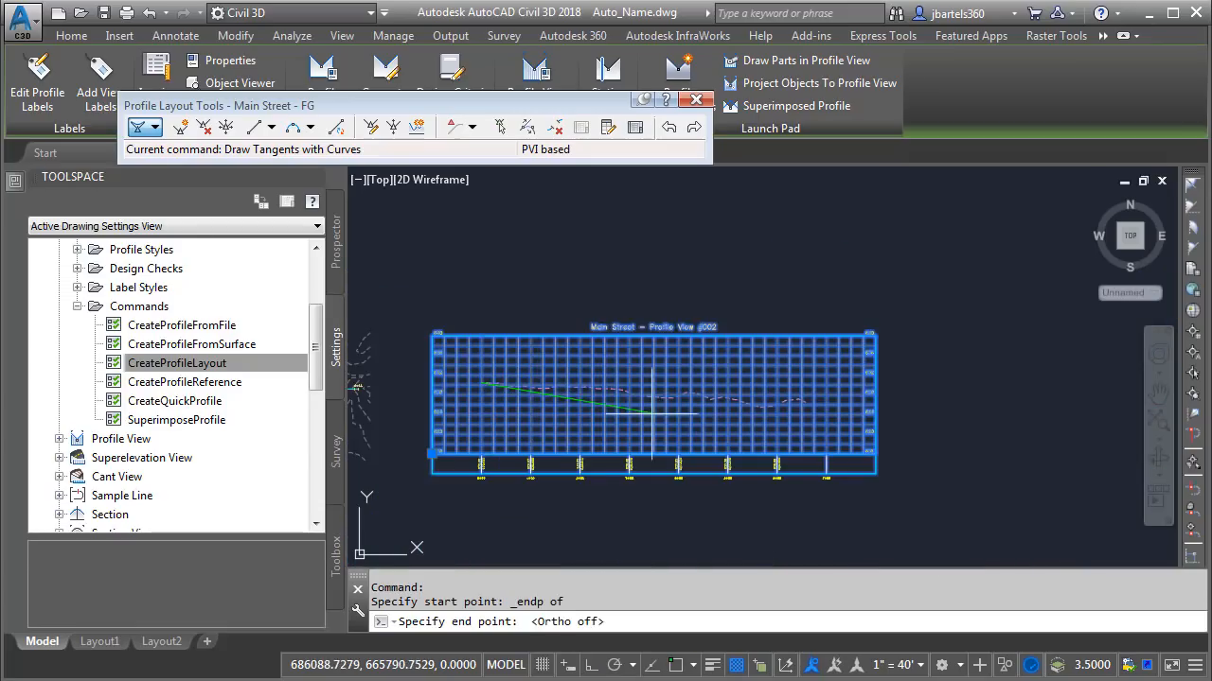
scroll(620, 407, "up", 7)
right_click(831, 410, "shift")
left_click(885, 541)
left_click(823, 386)
key("Return")
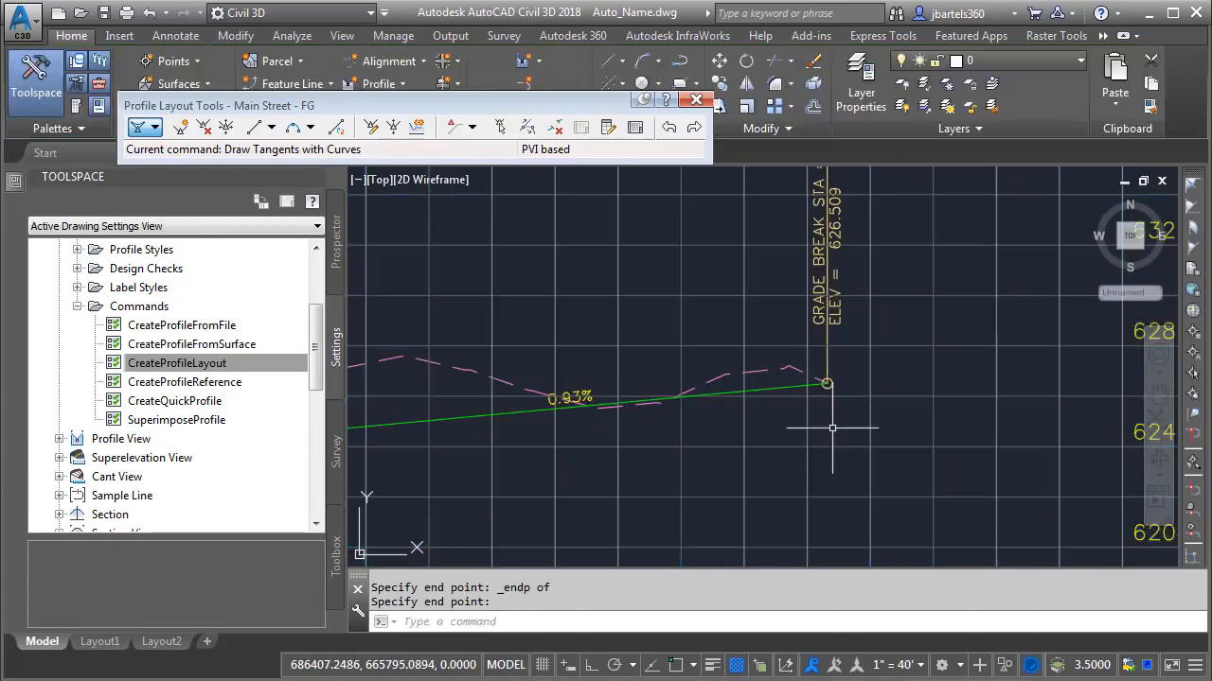
key("Escape")
key("Escape")
Move the vertical curve label down from above the Main Street profile view title into the grid.
scroll(704, 373, "down", 1)
scroll(878, 436, "down", 4)
left_click(615, 268)
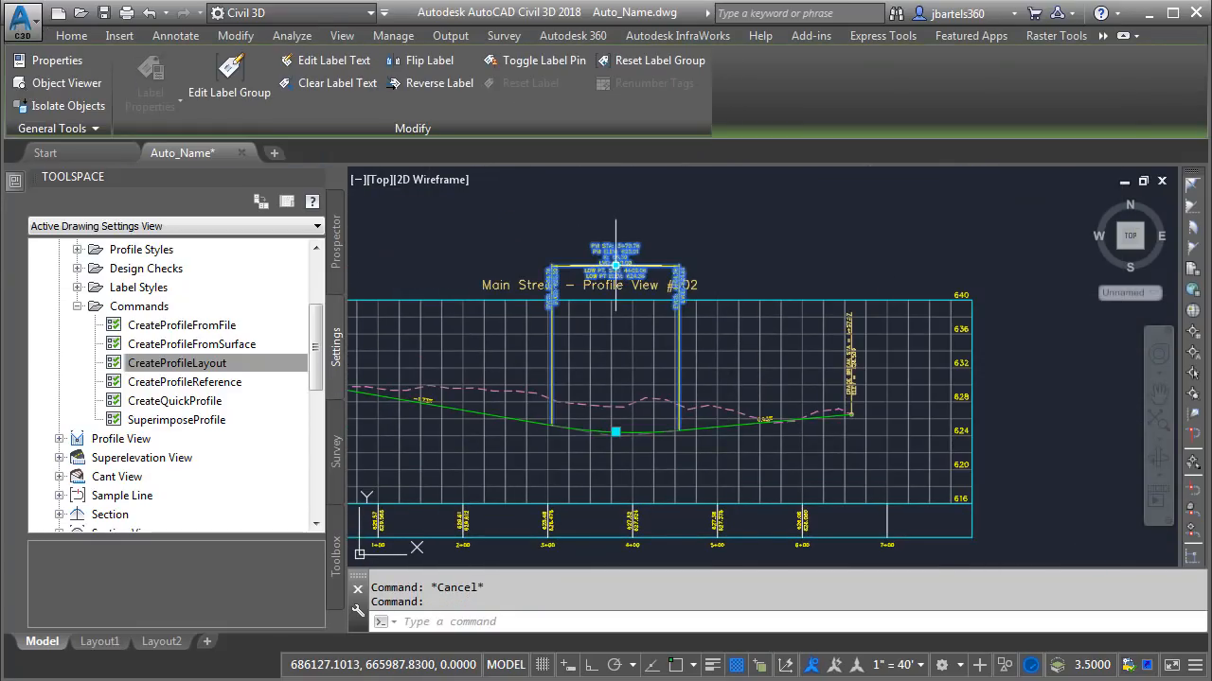
left_click(615, 268)
left_click(615, 343)
key("Escape")
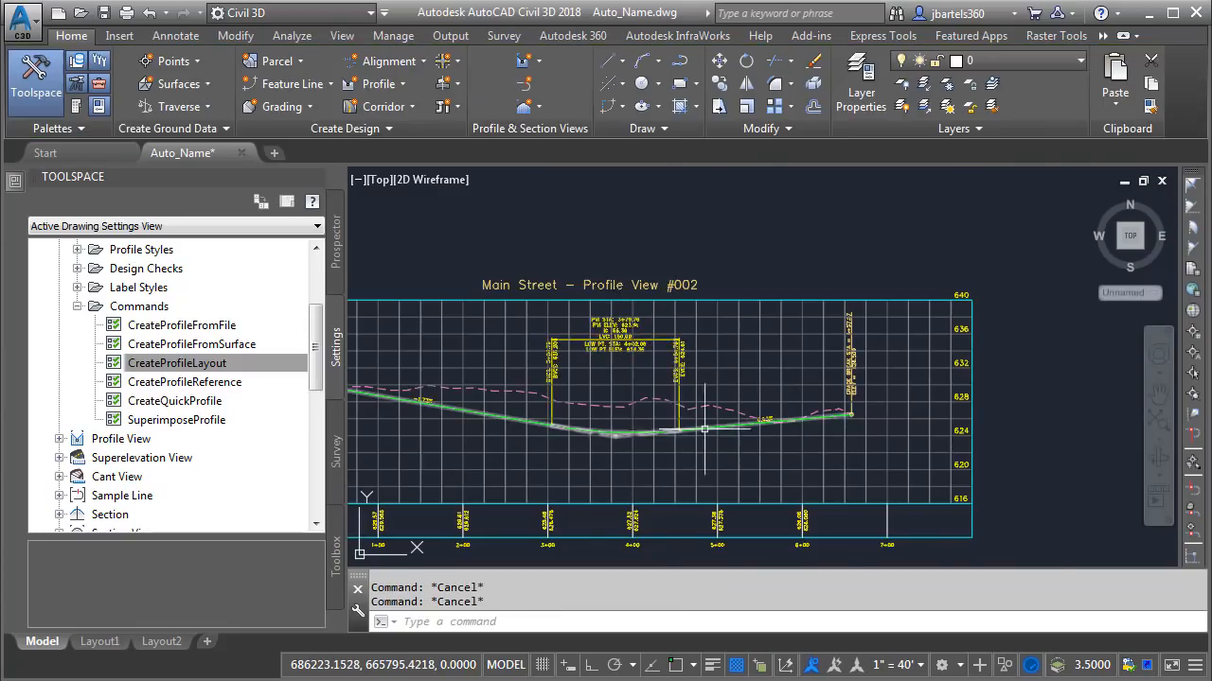
Inspect the new layout profile line and its labels in the Main Street profile view.
scroll(681, 430, "up", 7)
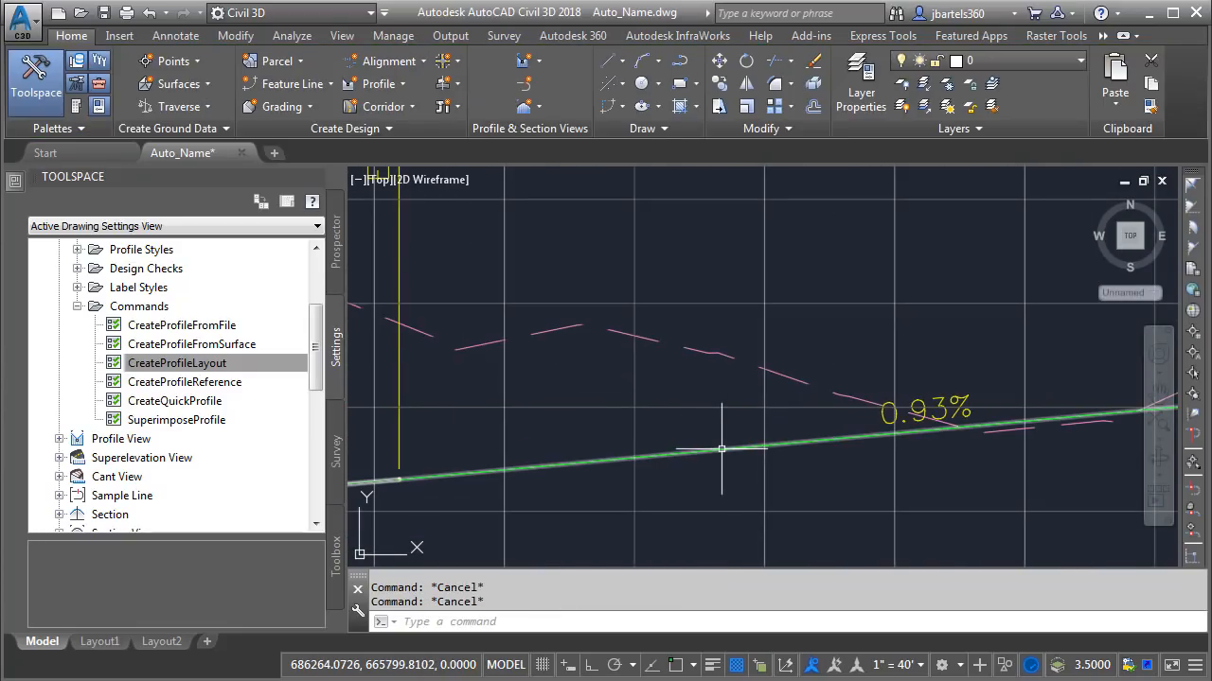
mouse_move(721, 448)
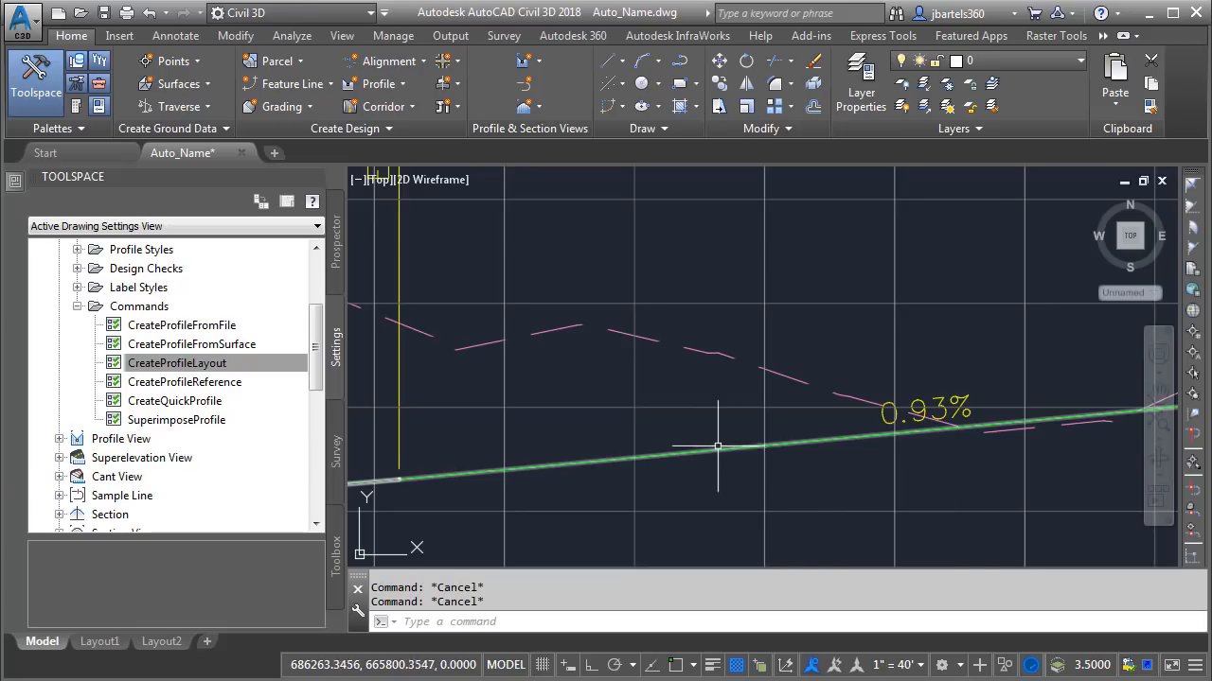
scroll(705, 433, "down", 5)
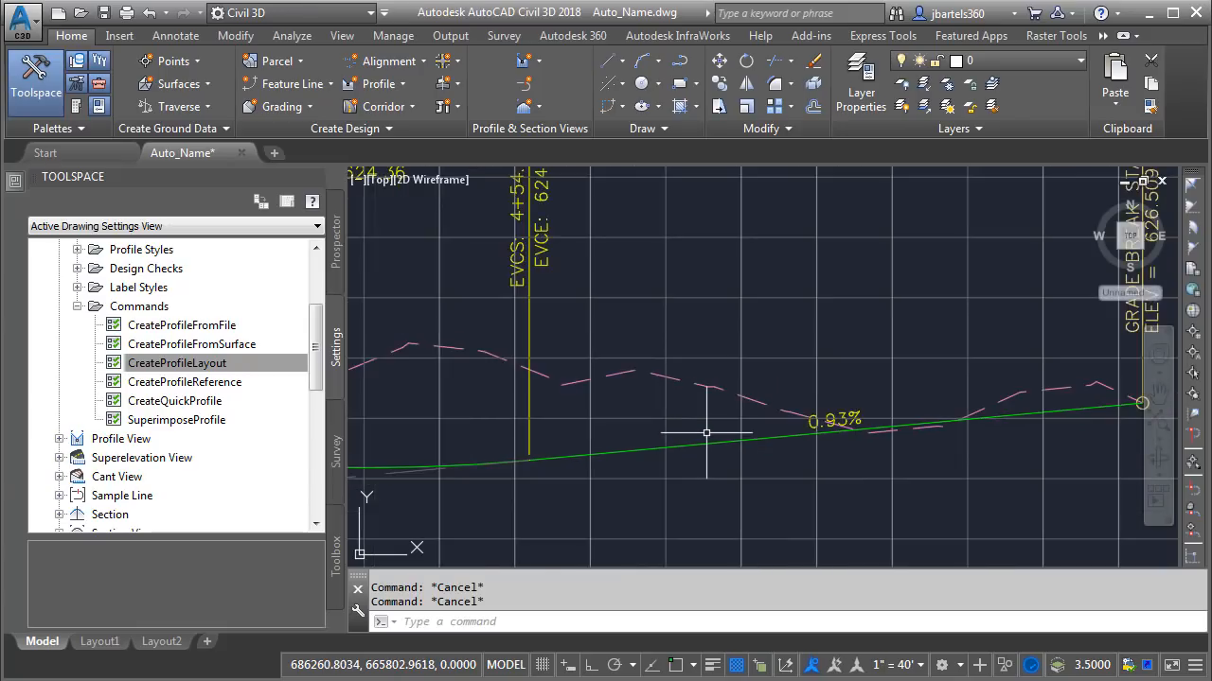
middle_click_drag(666, 425, 790, 475)
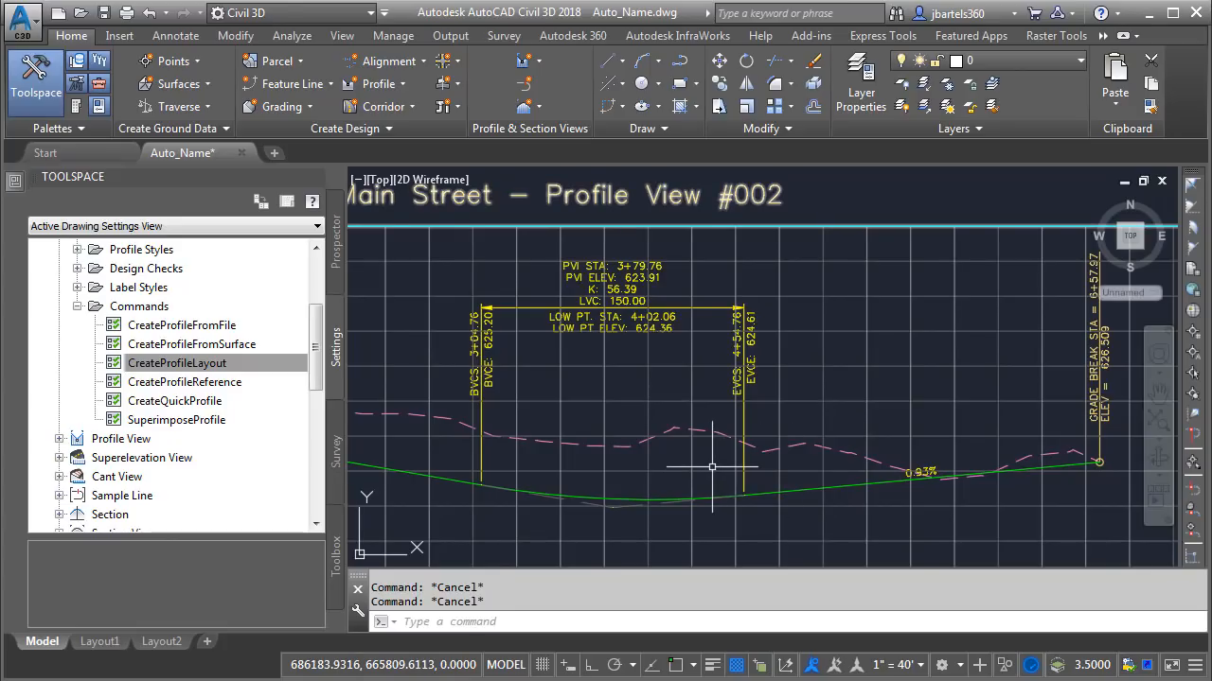
Collapse the Commands folder and the Profile collection in the drawing settings tree.
left_click(78, 305)
left_click_drag(318, 351, 318, 306)
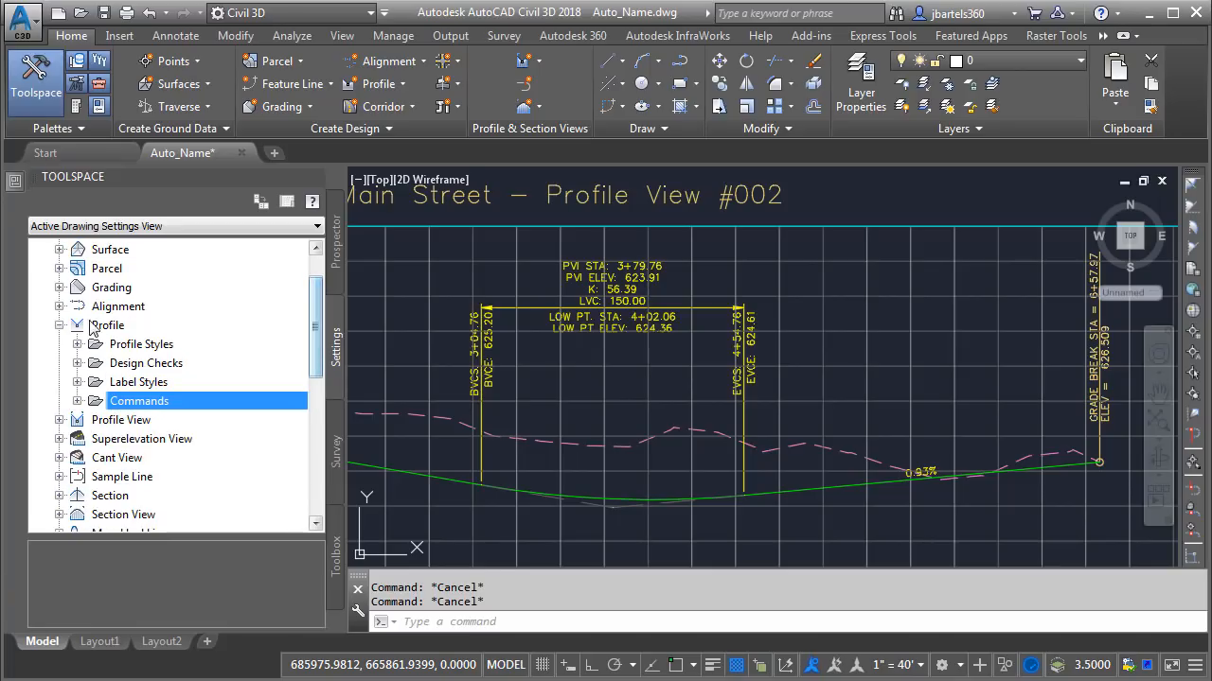
left_click(59, 324)
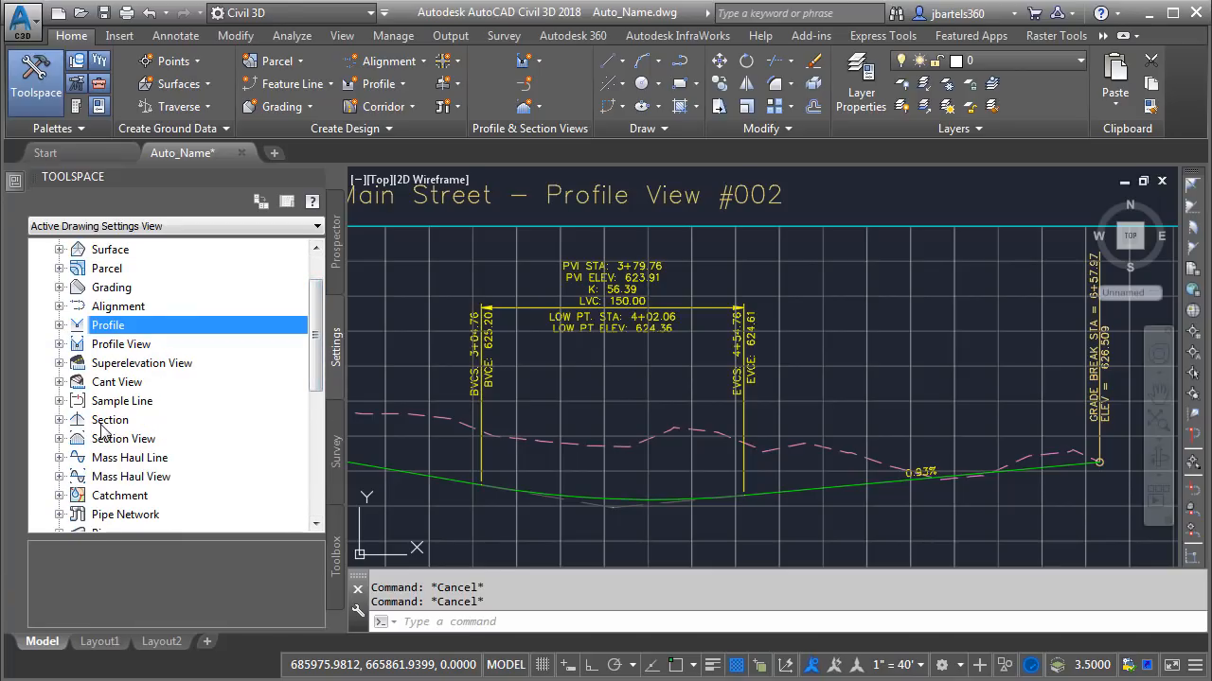
scroll(514, 445, "down", 5)
mouse_move(514, 445)
middle_mouse_down()
mouse_move(794, 388)
mouse_move(925, 447)
middle_mouse_up()
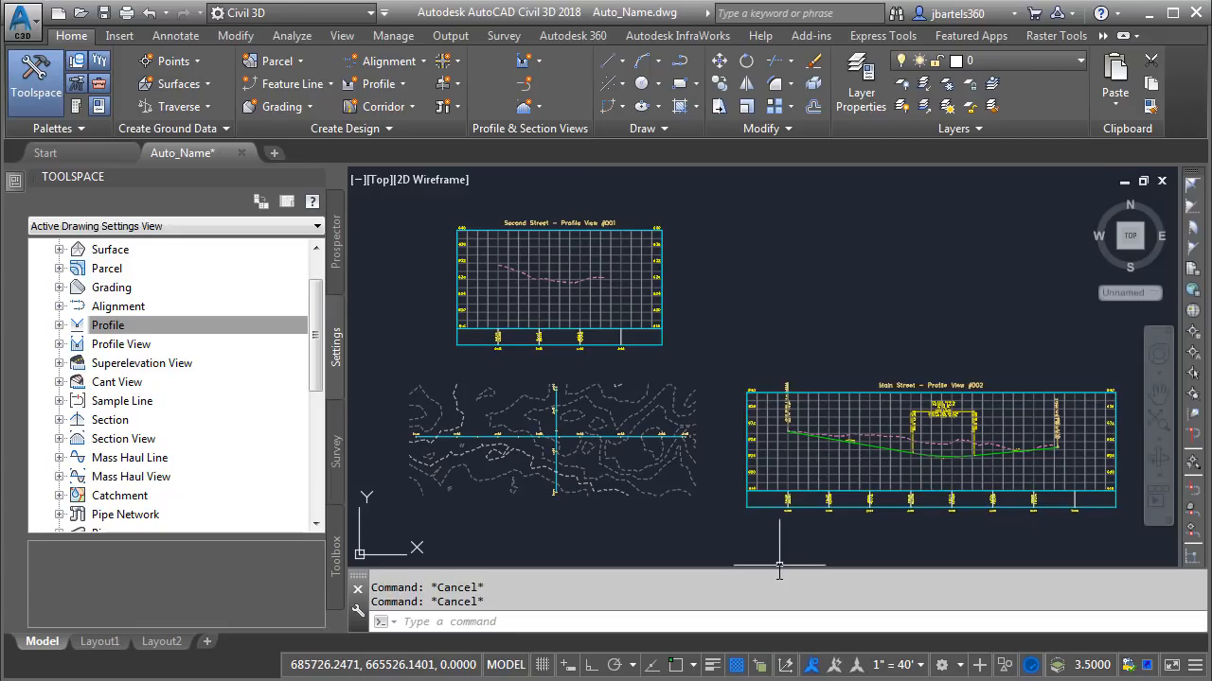